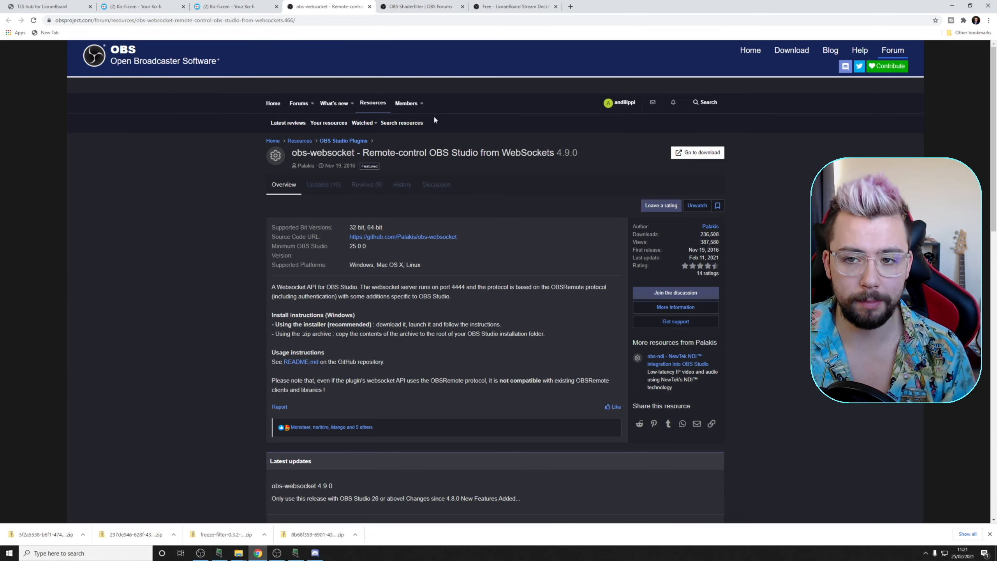
- Review the OBS Shaderfilter and LioranBoard Stream Deck/Animator resource pages as requirements for the goal bar
left_click(413, 12)
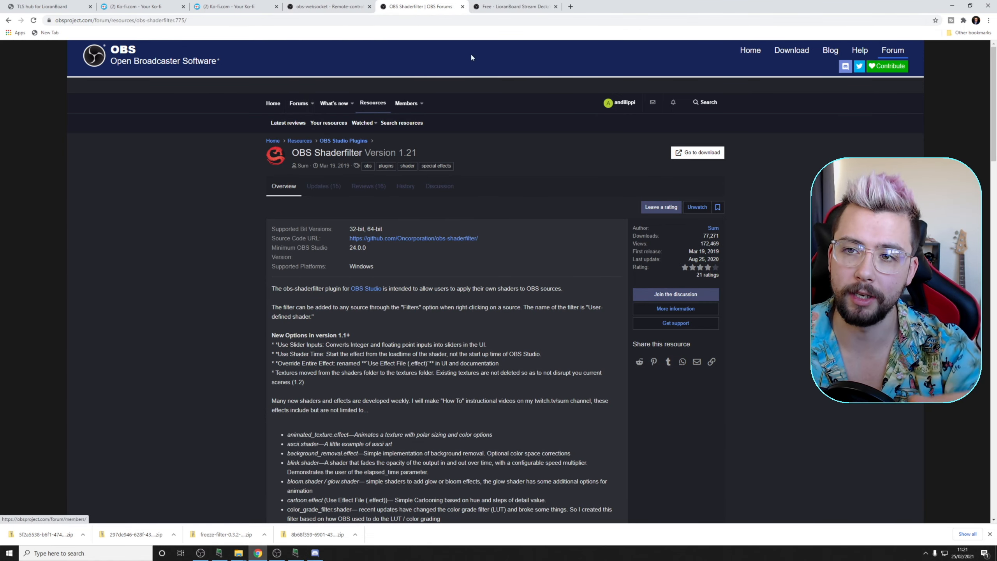
left_click(498, 11)
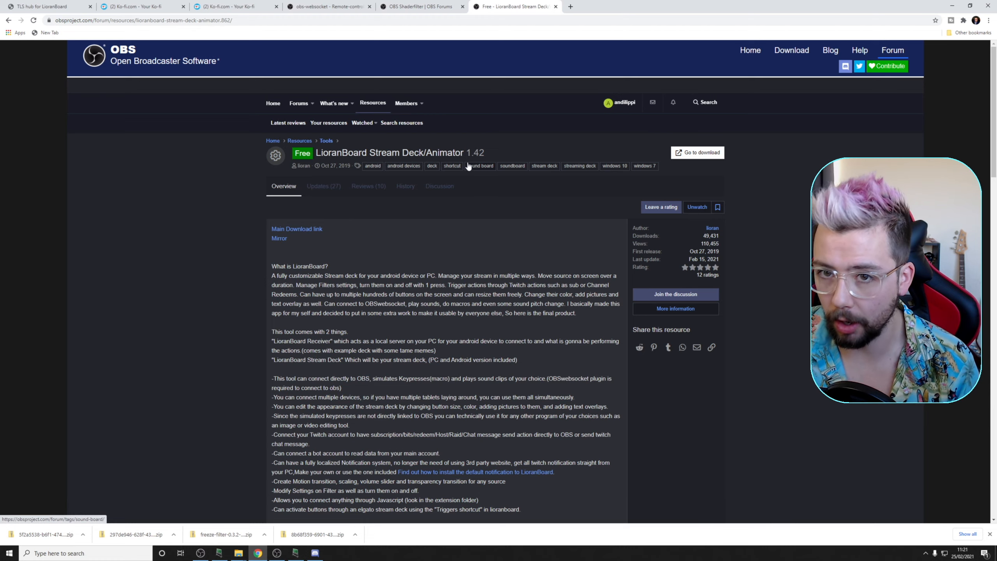
- Order the Goal Bar - Minim from the Ko-fi shop for $0 and download Minim Goal Bar by Andilippi.zip
left_click(157, 8)
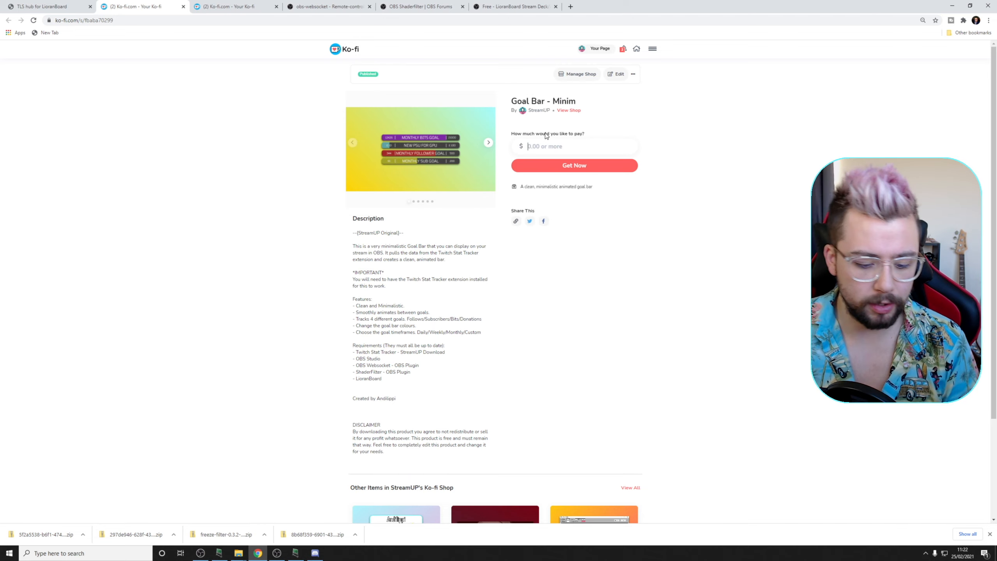
left_click(599, 152)
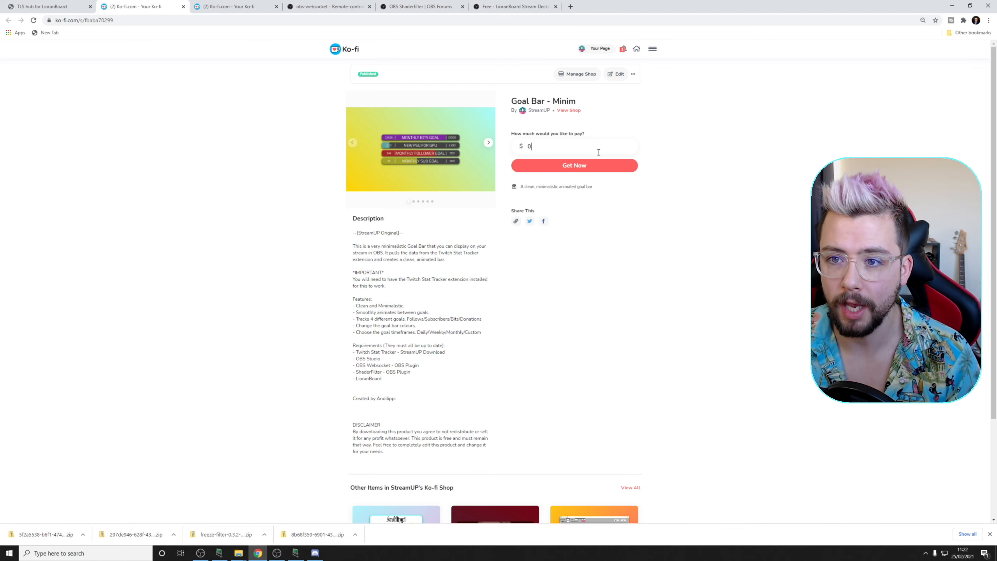
left_click(555, 171)
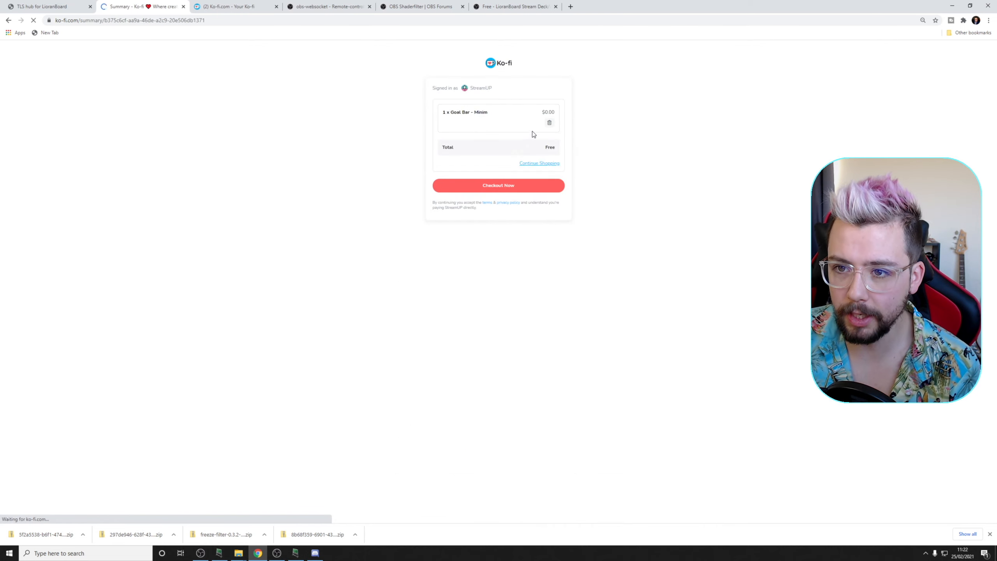
left_click(505, 186)
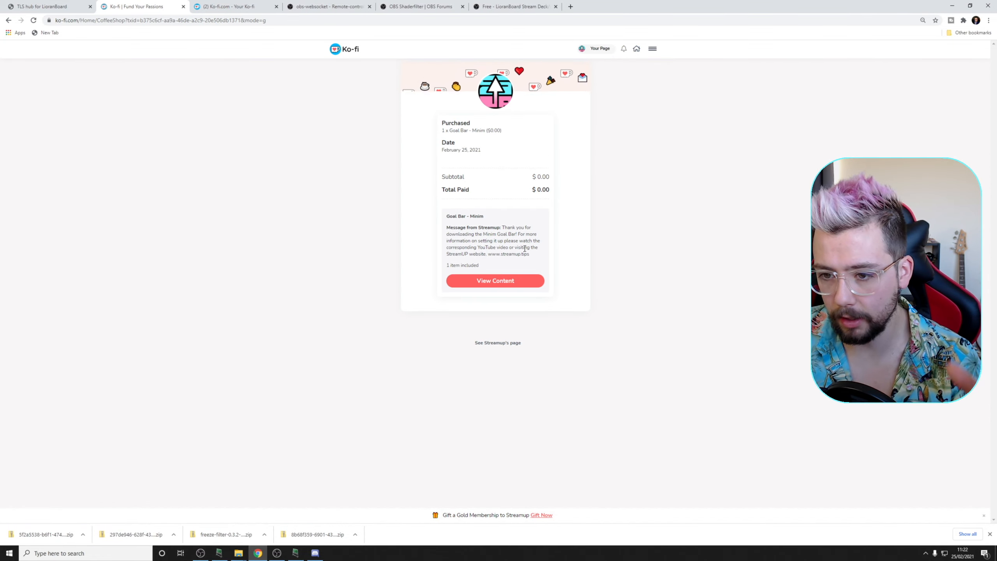
left_click(497, 281)
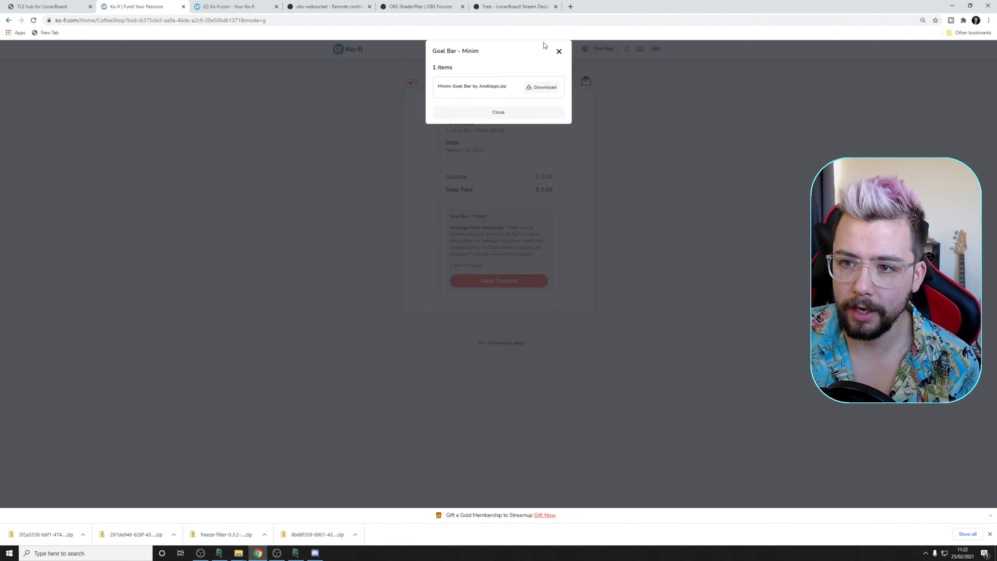
left_click(545, 87)
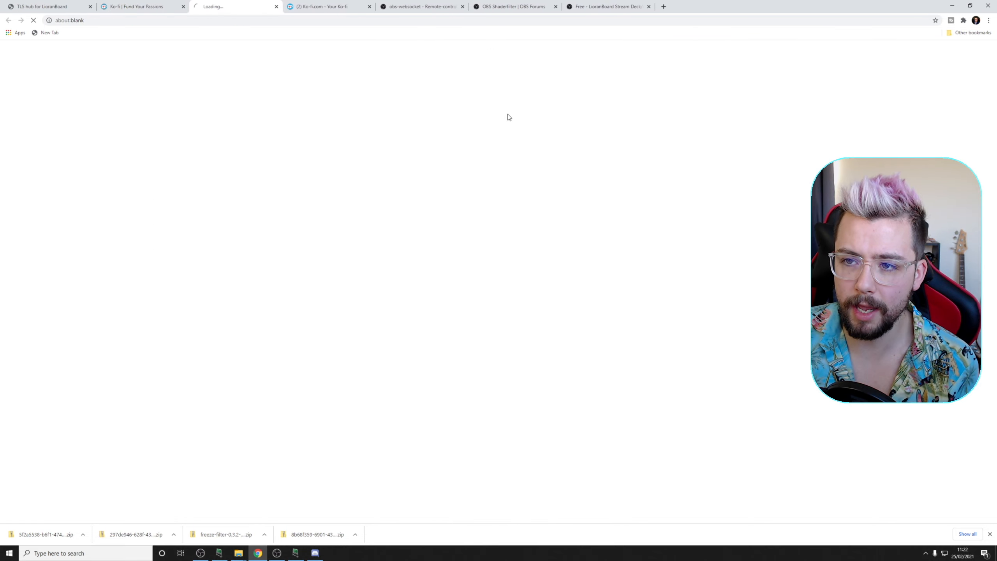
- Delete the older zip and its extracted folder, both beginning with 5f2a5538, from the Downloads folder
mouse_move(252, 544)
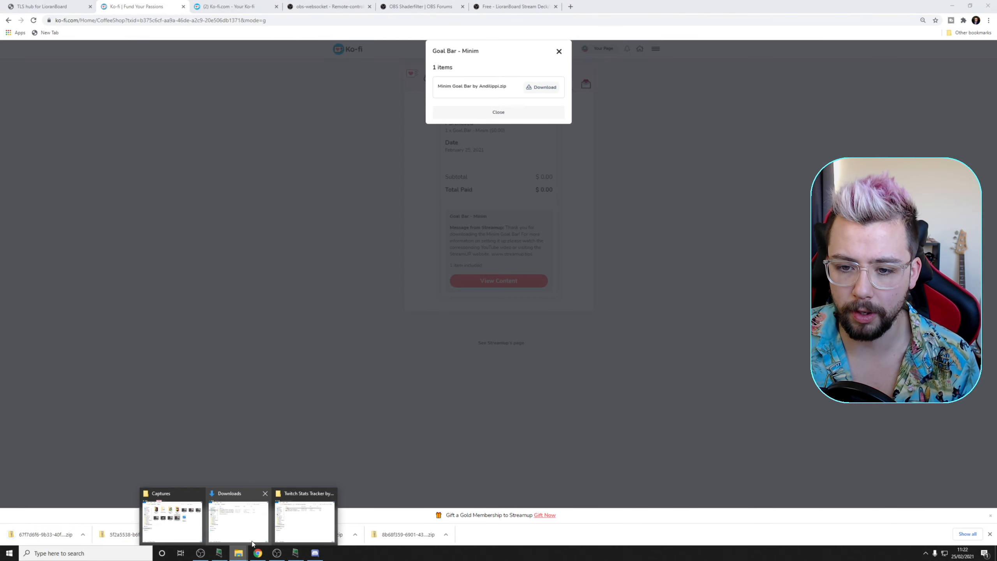
left_click(277, 513)
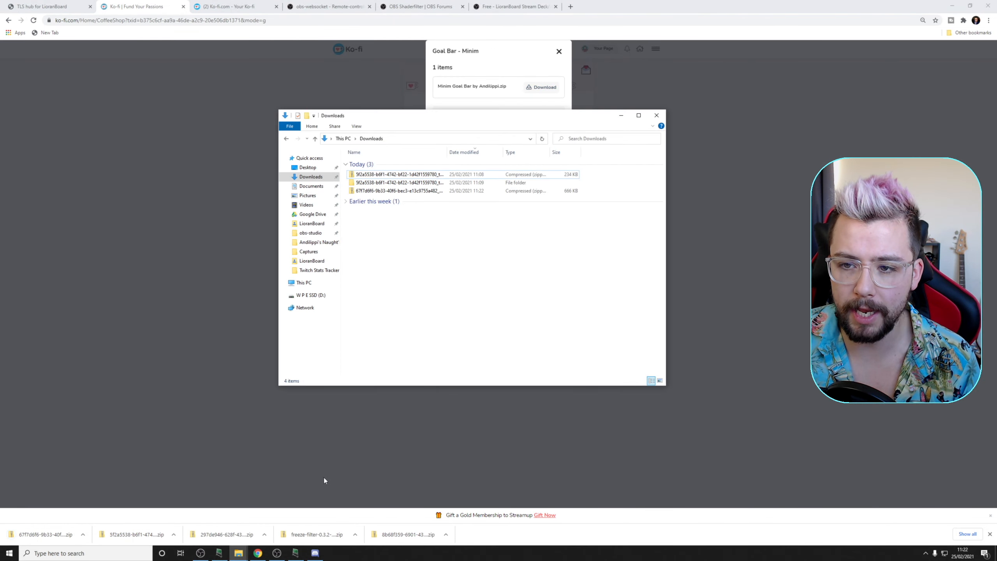
left_click(393, 191, "ctrl")
left_click(377, 174)
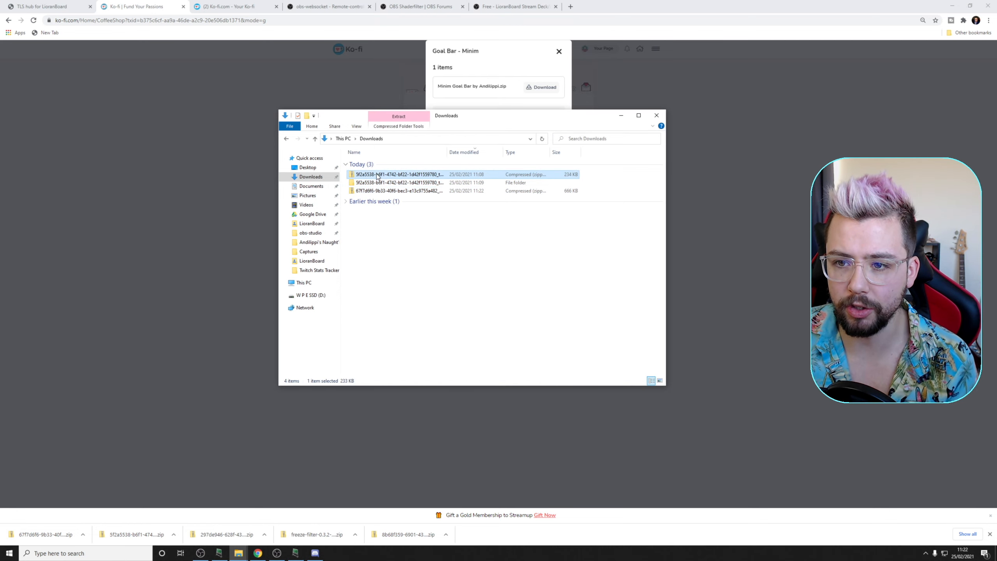
left_click(380, 183, "ctrl")
key("Delete")
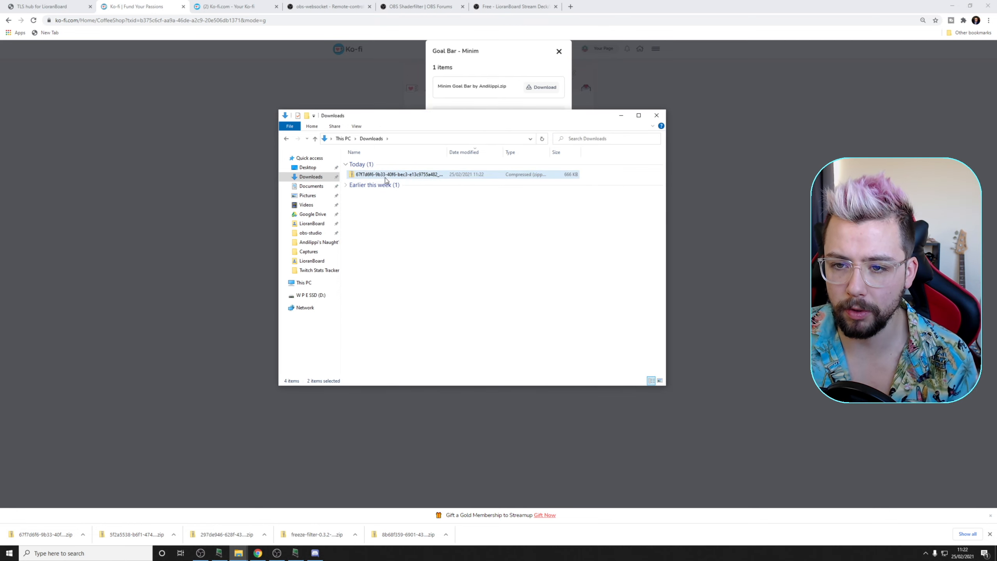
- Extract the downloaded goal bar zip in Downloads and check the contents of its Minim Goal Bar by Andilippi folder
right_click(379, 176)
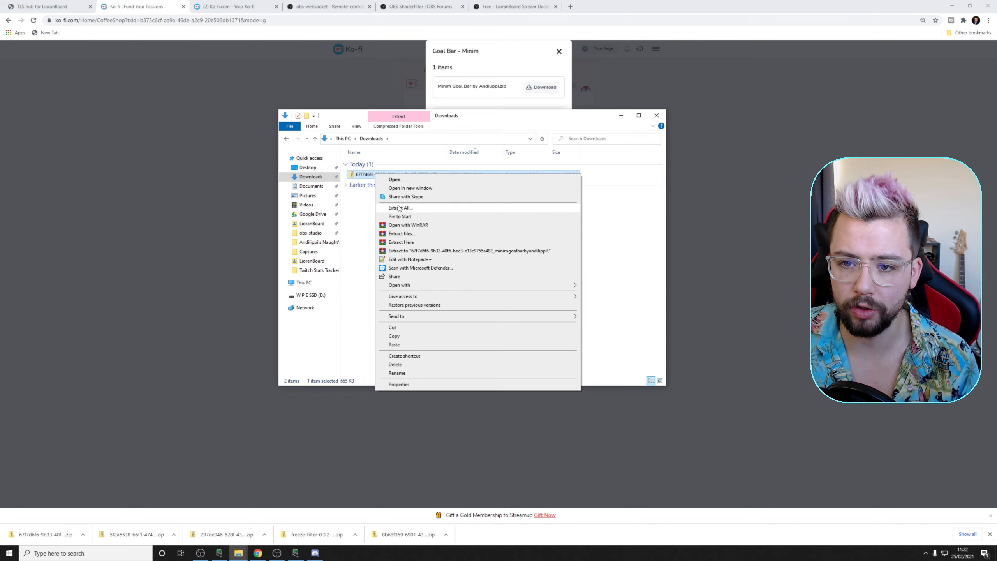
left_click(399, 208)
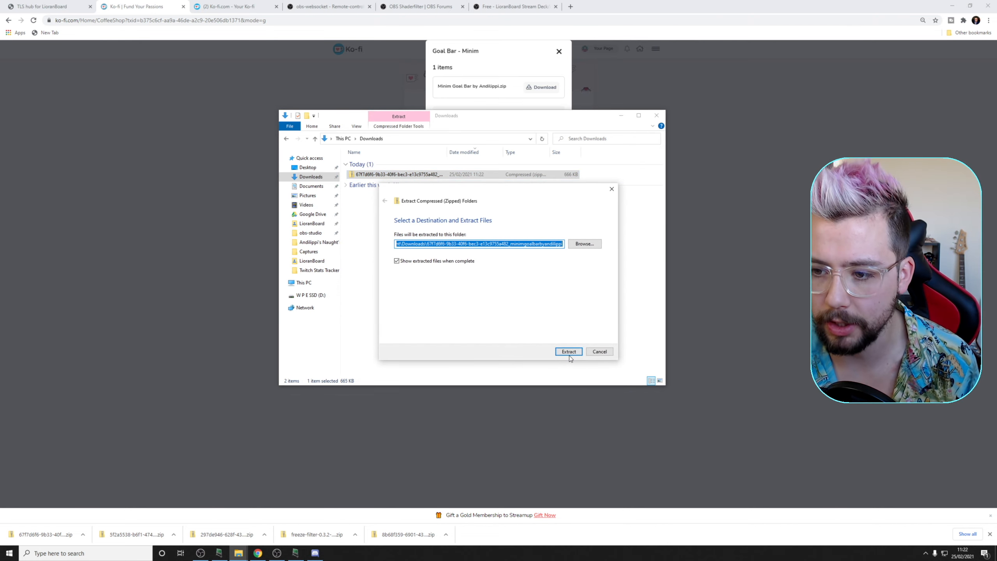
left_click(569, 353)
left_click(390, 185)
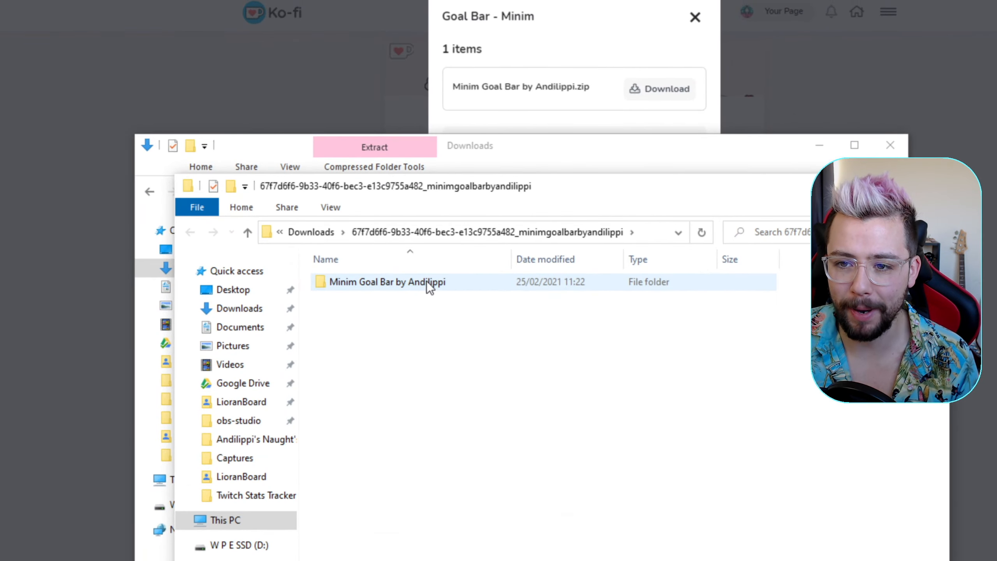
double_click(424, 183)
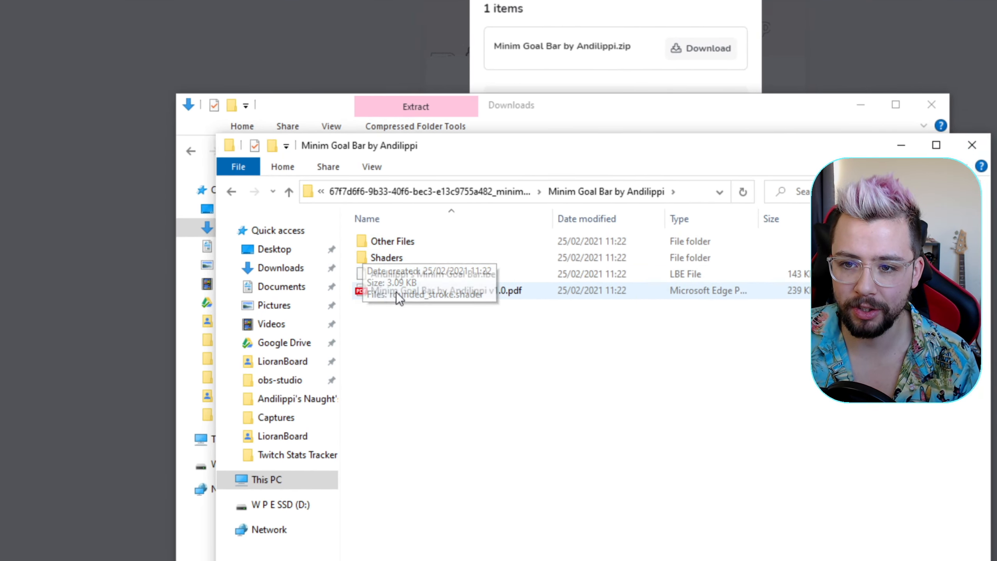
left_click(190, 189)
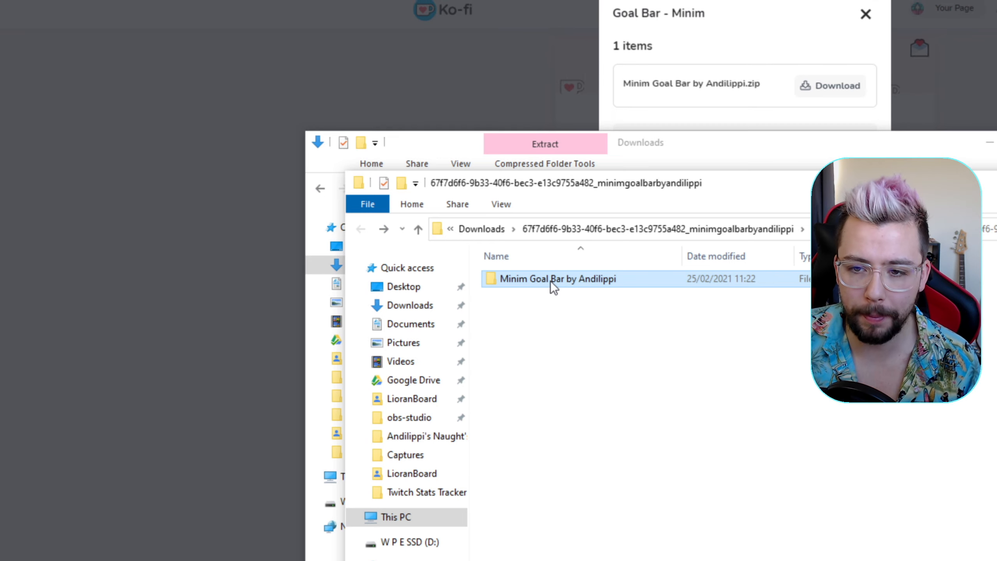
- Copy the Minim Goal Bar by Andilippi folder into Desktop\LB BETA\LioranBoard\LioranBoard Receiver(PC)\Ext
right_click(549, 263)
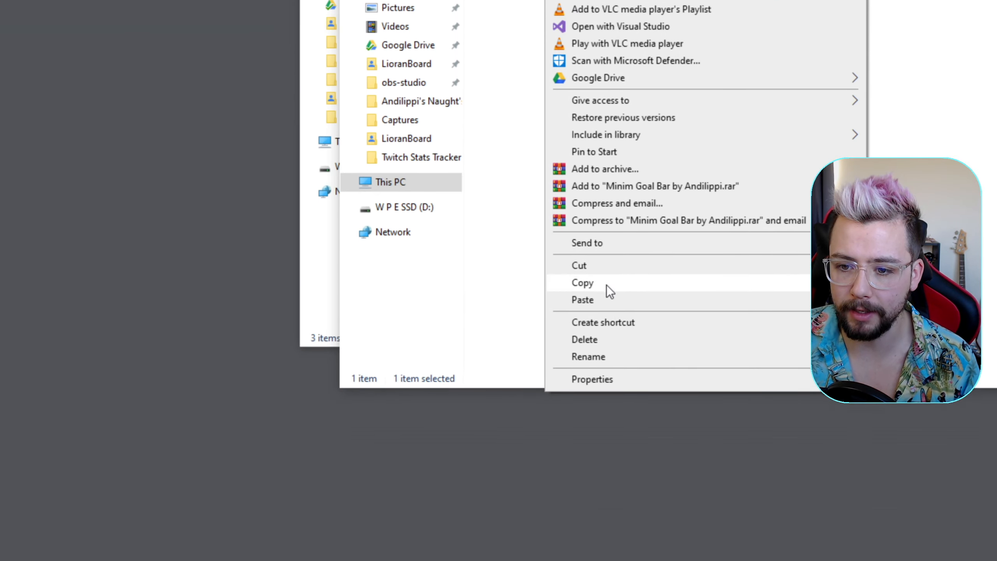
left_click(606, 283)
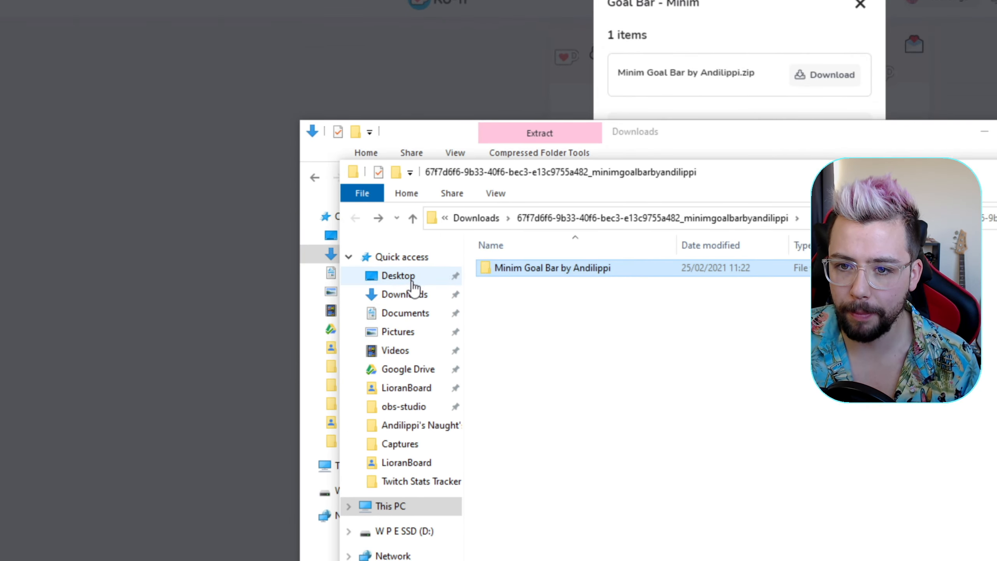
left_click(404, 273)
double_click(615, 288)
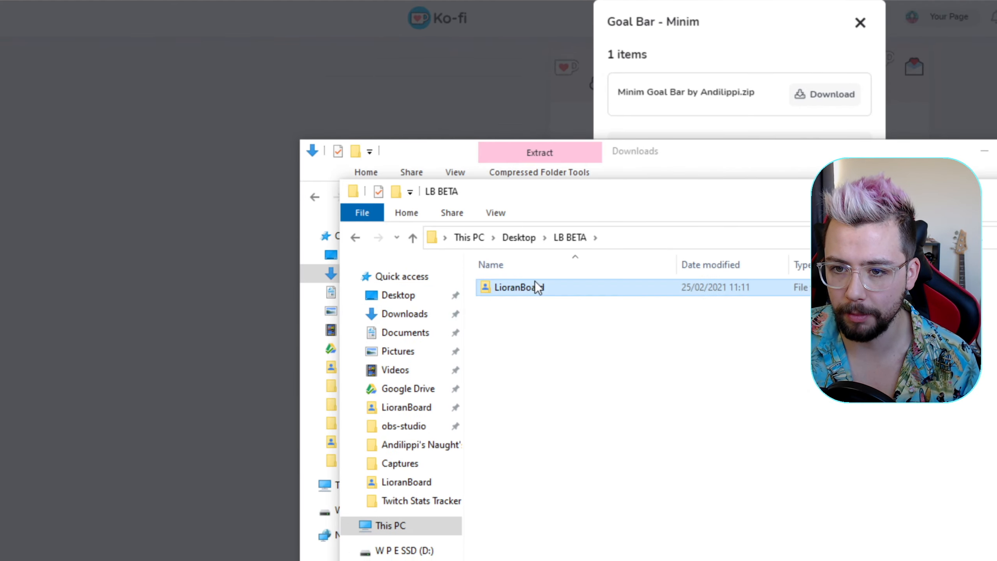
double_click(536, 261)
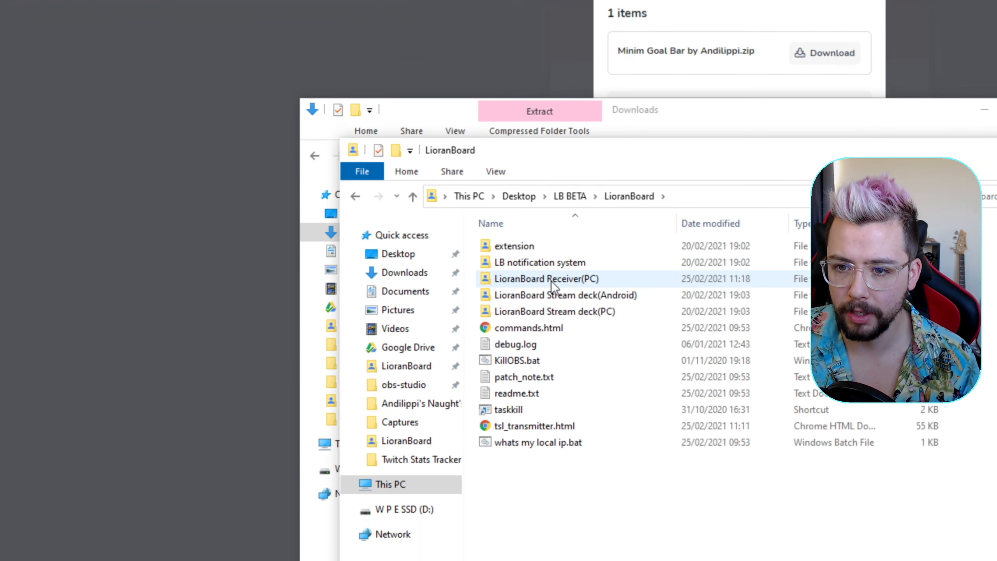
double_click(546, 279)
double_click(512, 246)
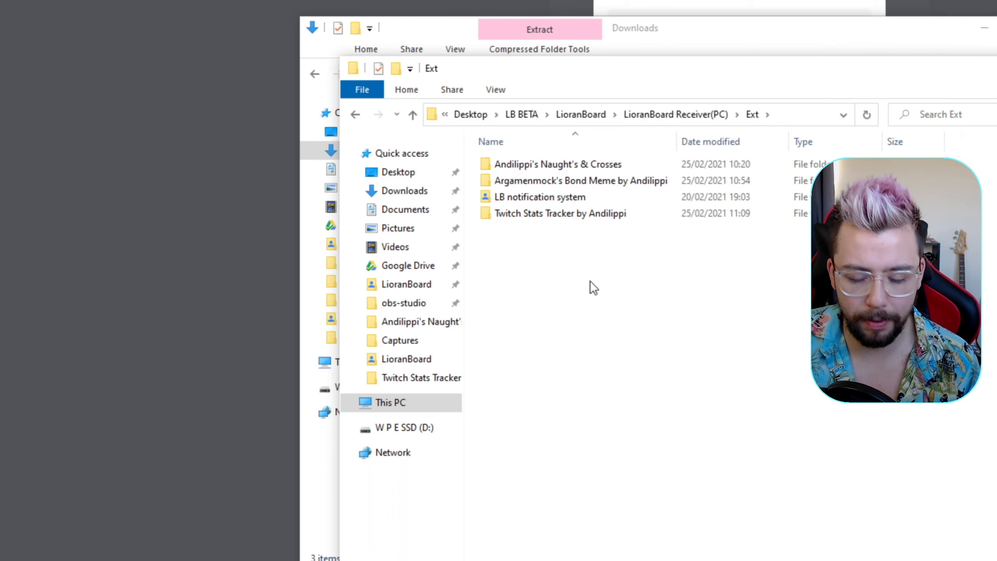
key("ctrl+v")
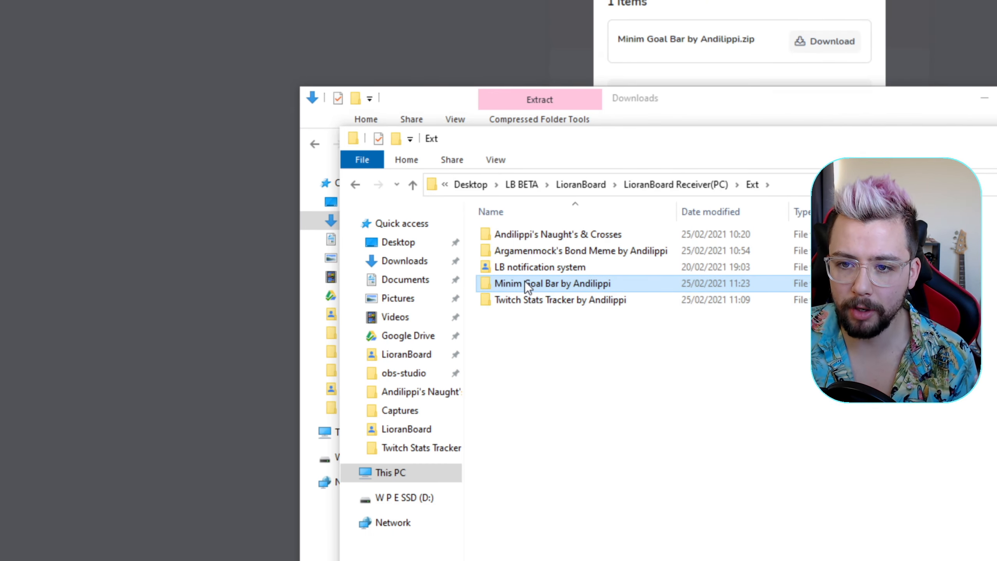
- Extract Tomorrow.zip inside the copied goal bar folder's Other Files subfolder, keeping the default destination
double_click(526, 233)
double_click(512, 255)
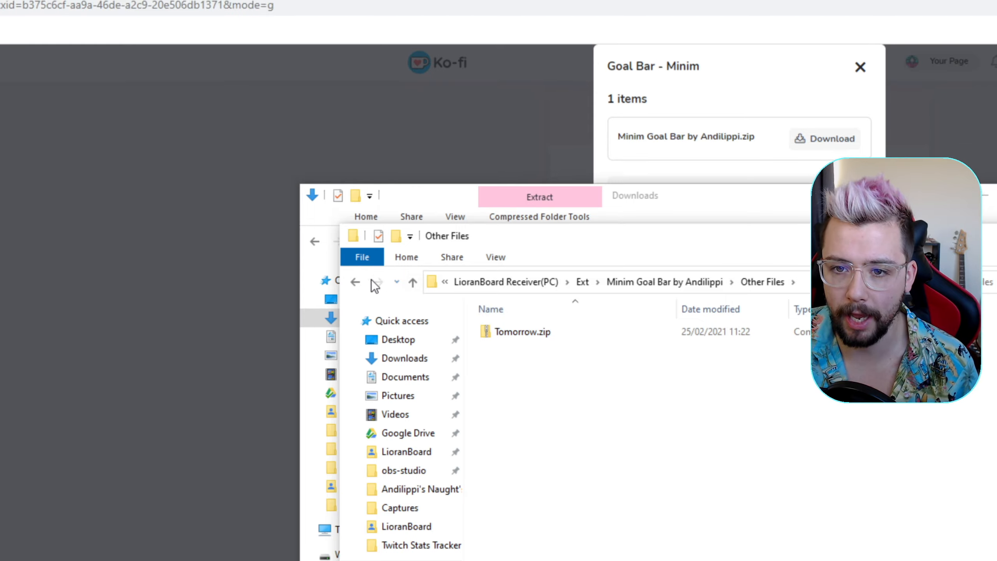
right_click(539, 329)
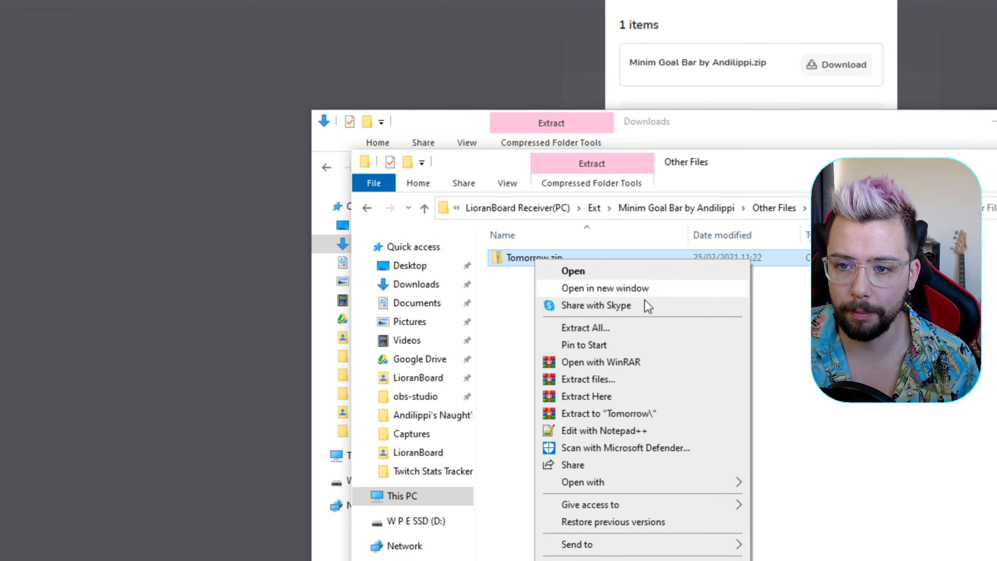
left_click(576, 322)
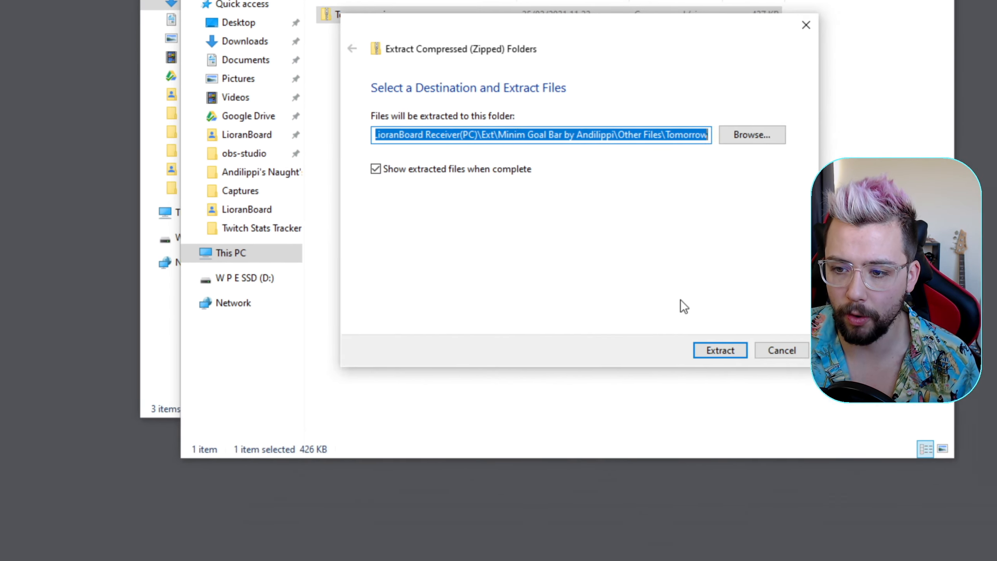
left_click(634, 279)
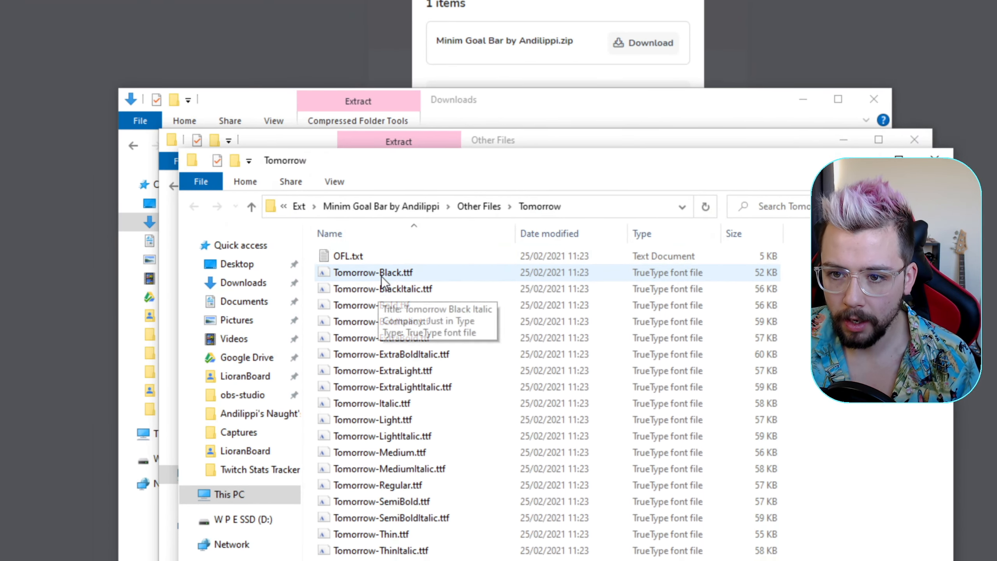
- Install all the Tomorrow TrueType font files, from Tomorrow-Black to Tomorrow-ThinItalic, and close the Tomorrow and Other Files windows
left_click(381, 274)
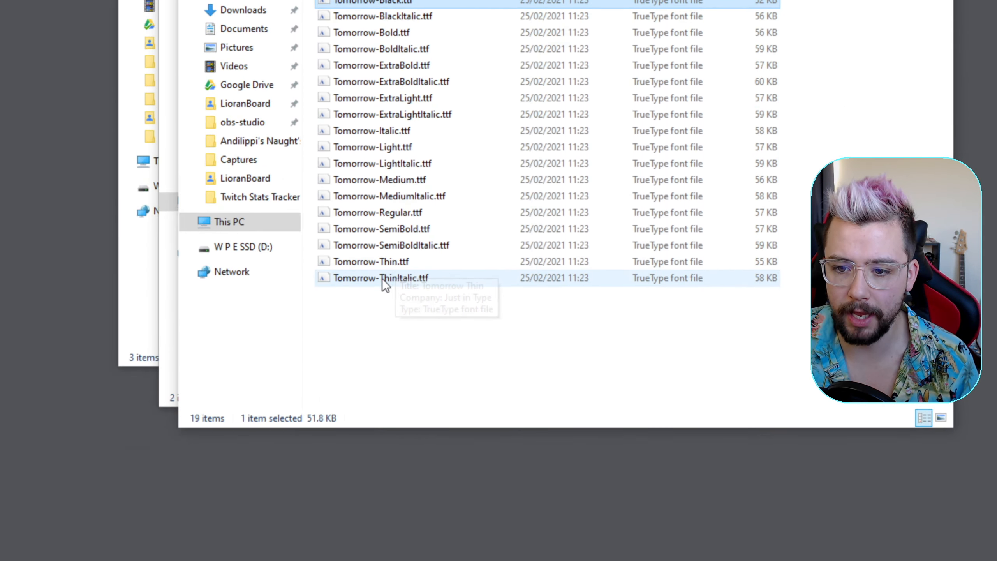
left_click(383, 550, "shift")
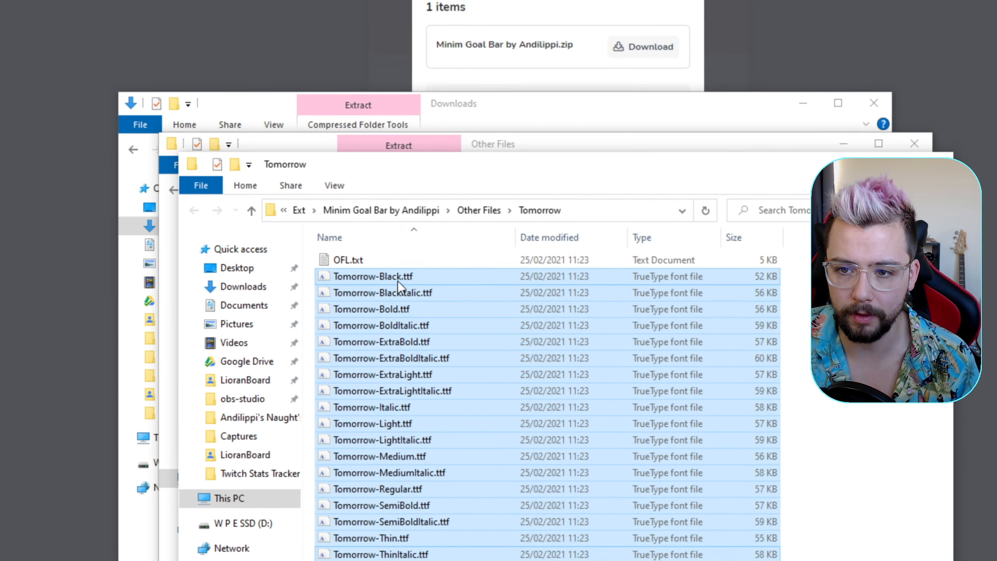
left_click(397, 280)
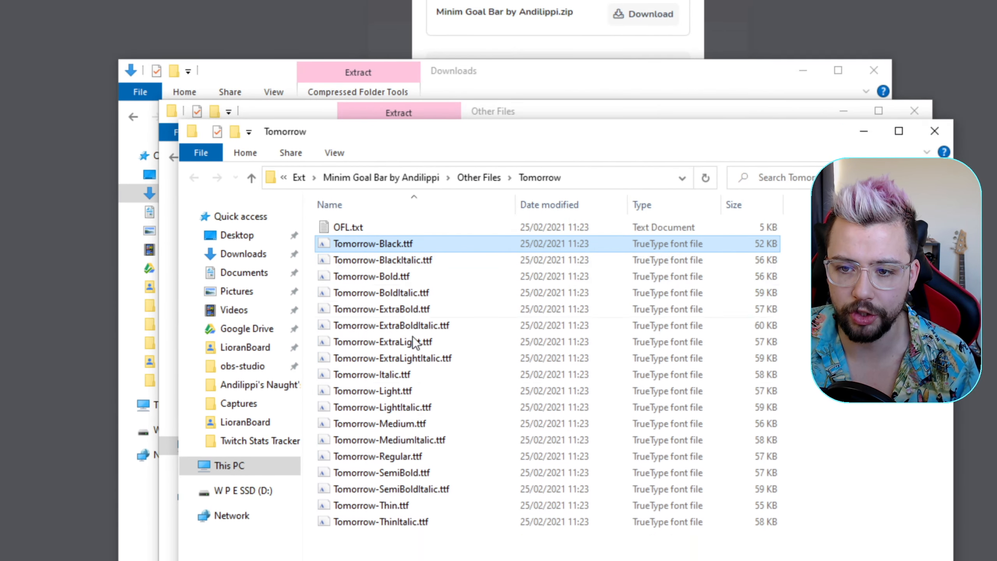
left_click(426, 551, "shift")
right_click(424, 280)
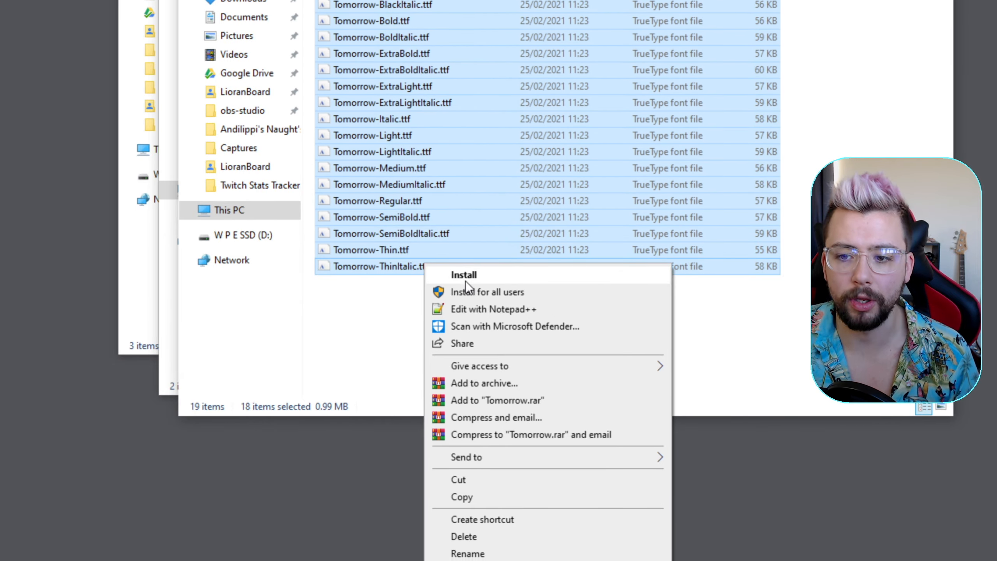
left_click(365, 334)
left_click(365, 334)
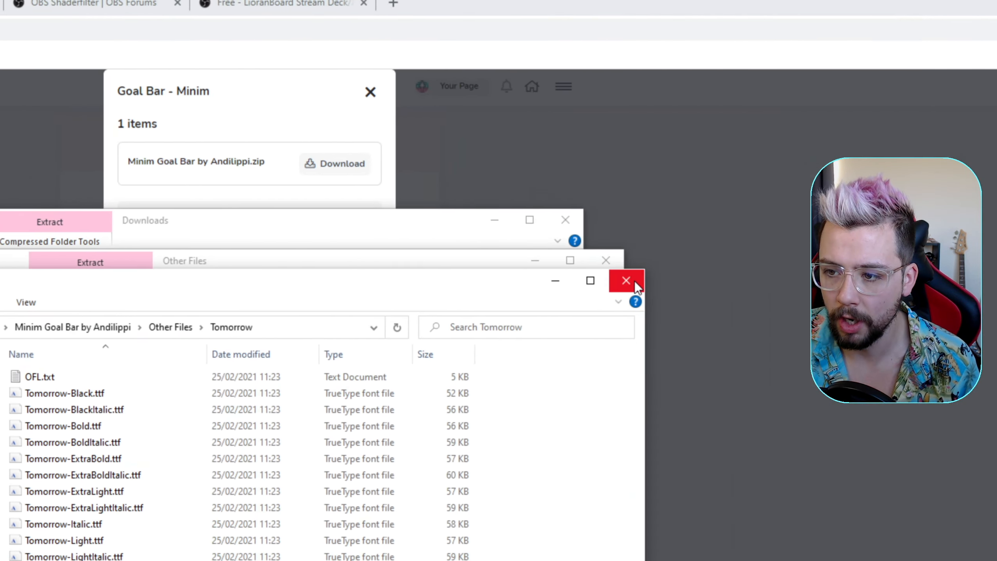
left_click(965, 191)
left_click(669, 149)
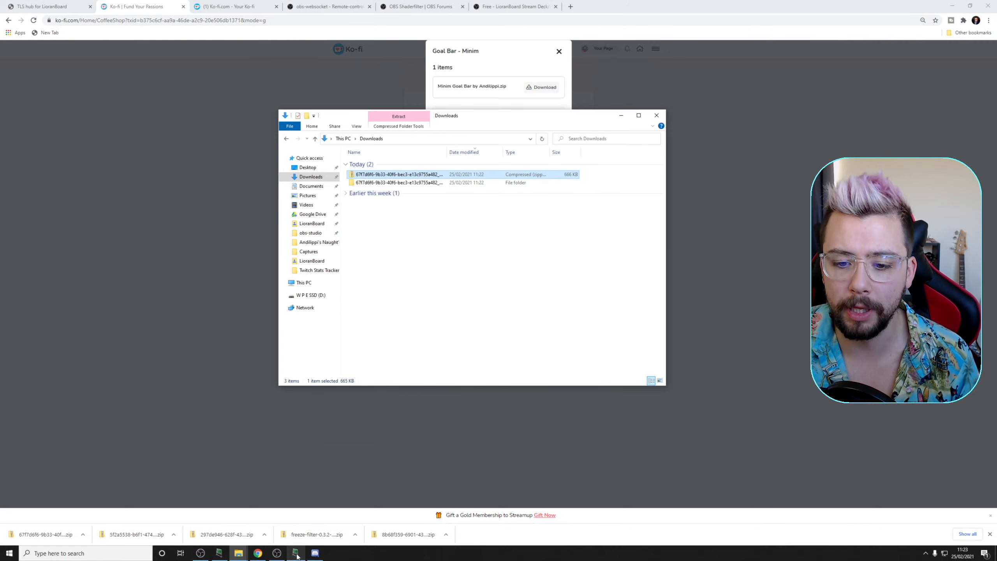
- Switch to OBS Studio and bring the LioranBoard Receiver window in front of it
left_click(297, 555)
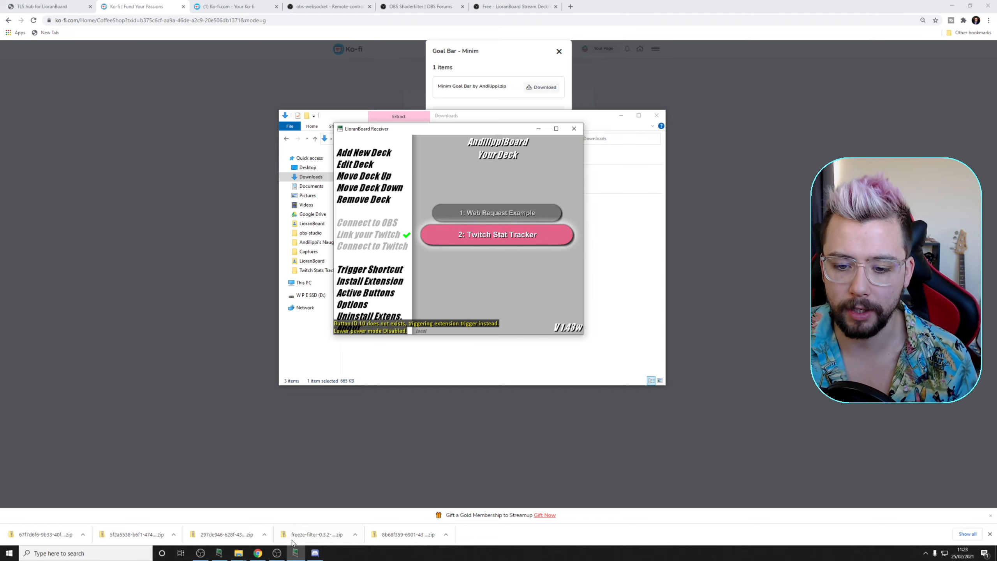
left_click(277, 553)
left_click(295, 554)
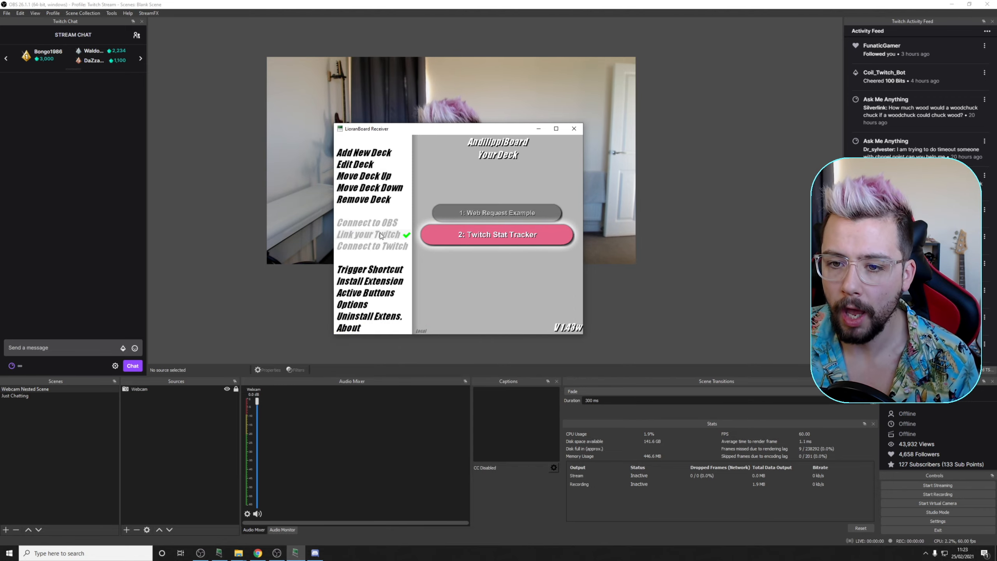
- Install the extension file Andilippi's Minim Goal Bar.lbe from LioranBoard Receiver(PC)\Ext\Minim Goal Bar by Andilippi and acknowledge the installation
left_click(370, 281)
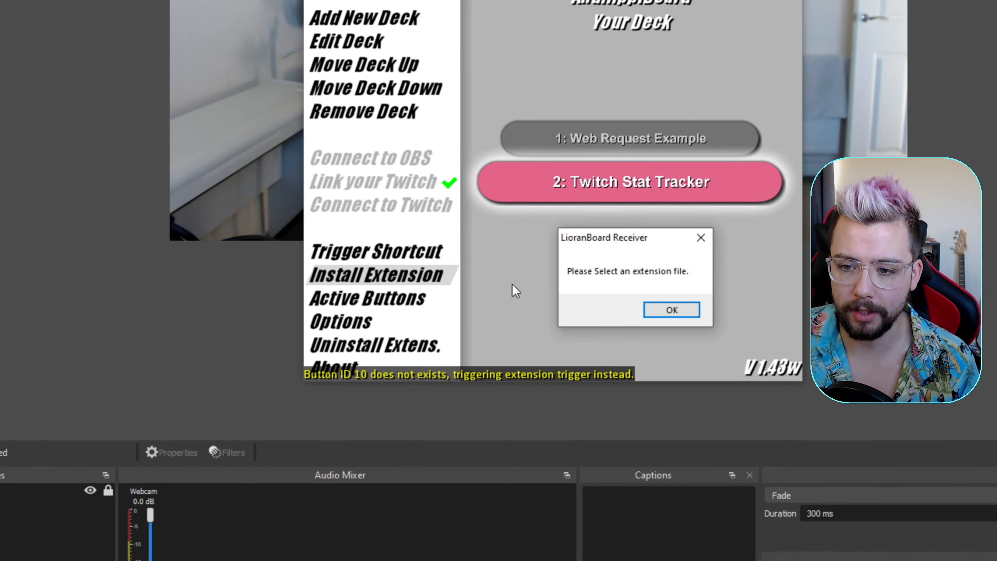
left_click(671, 309)
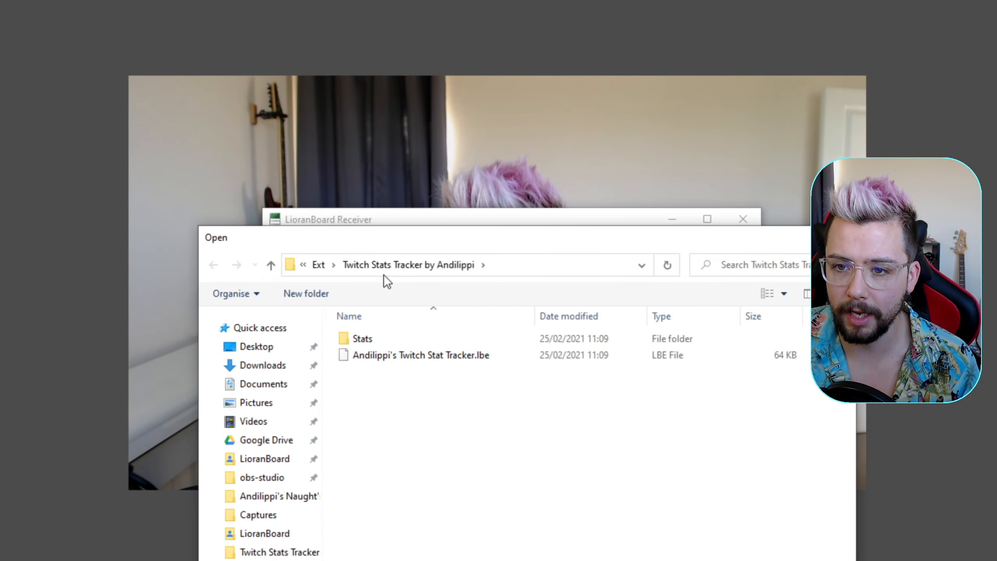
left_click(318, 265)
left_click(422, 280)
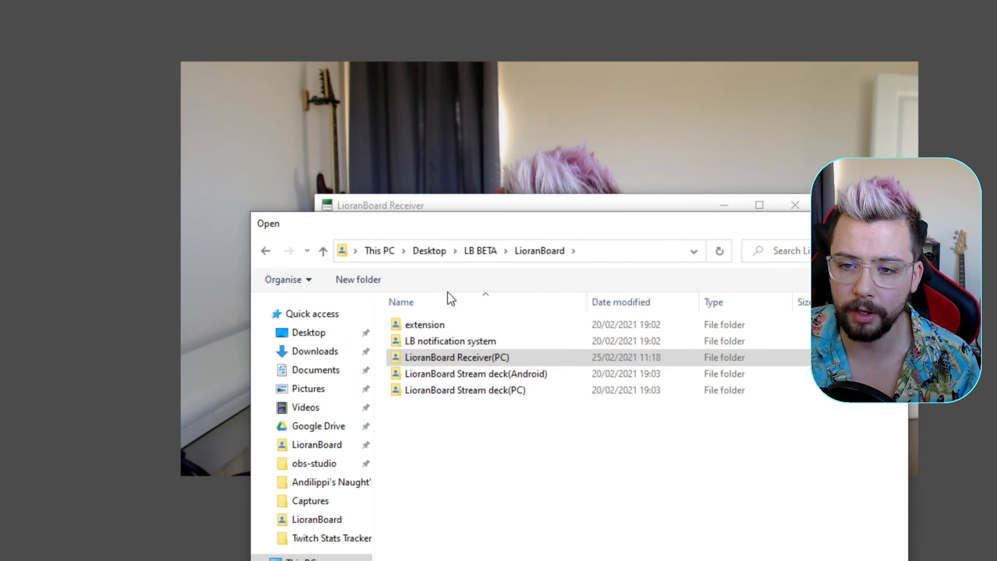
left_click(442, 361)
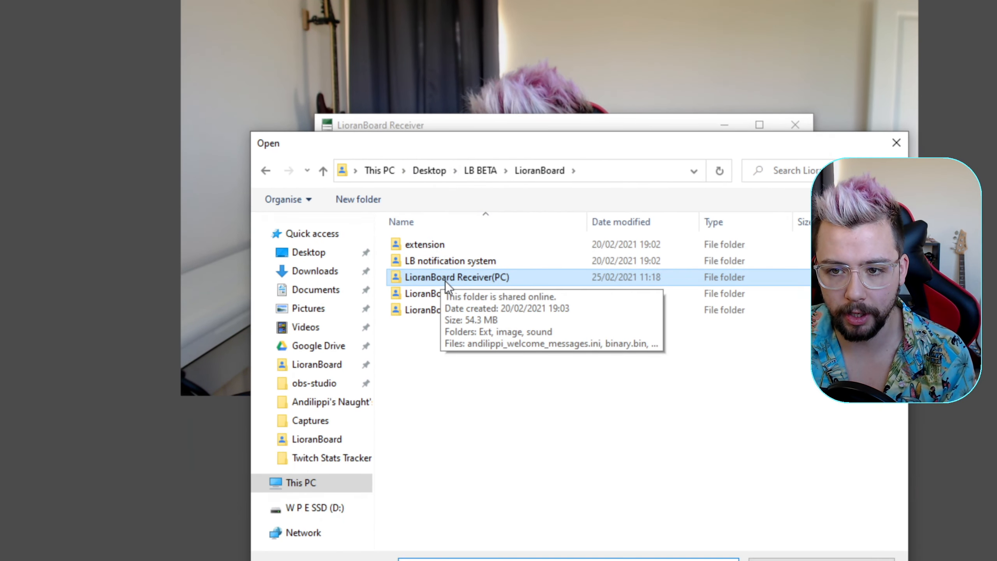
double_click(442, 279)
double_click(419, 249)
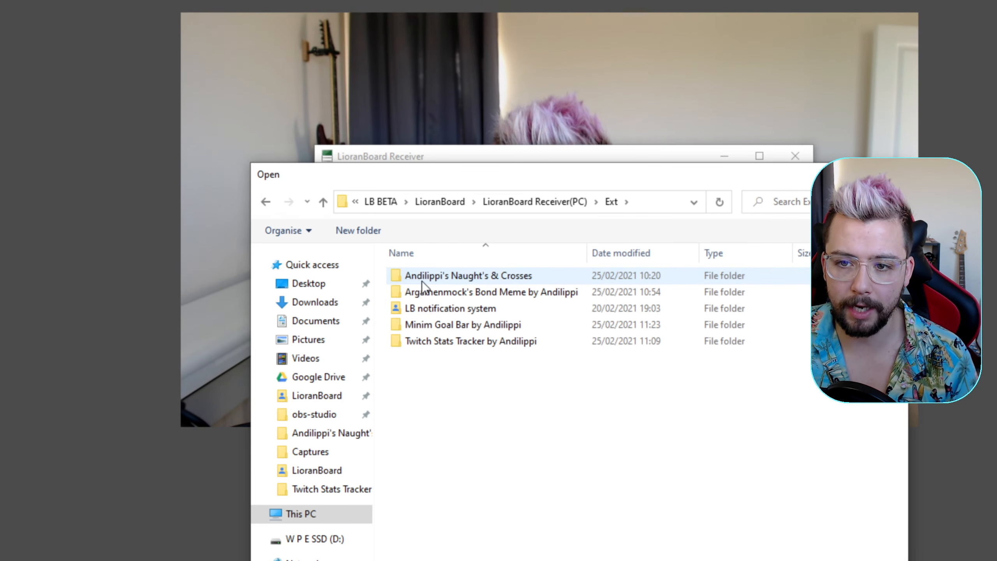
double_click(493, 326)
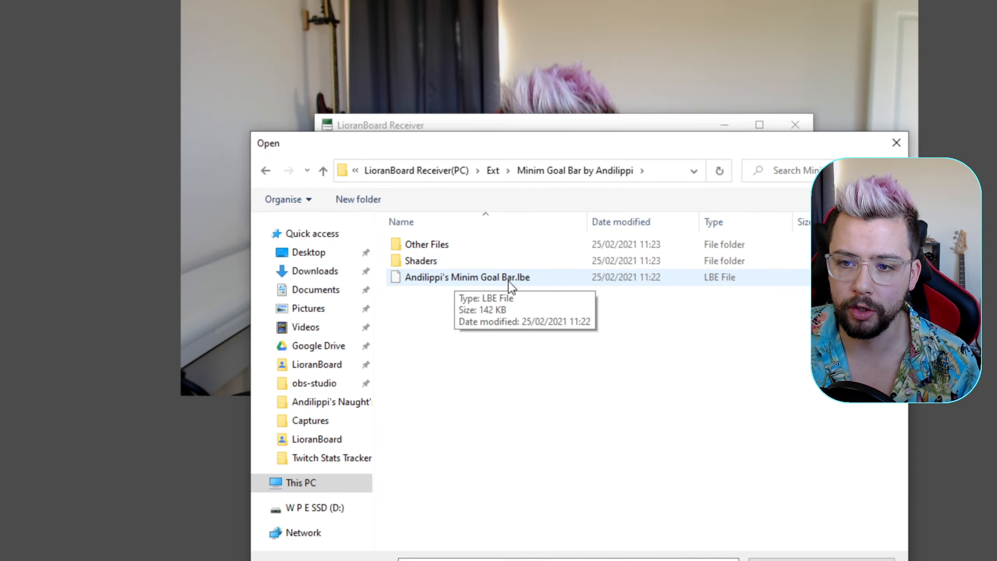
double_click(519, 280)
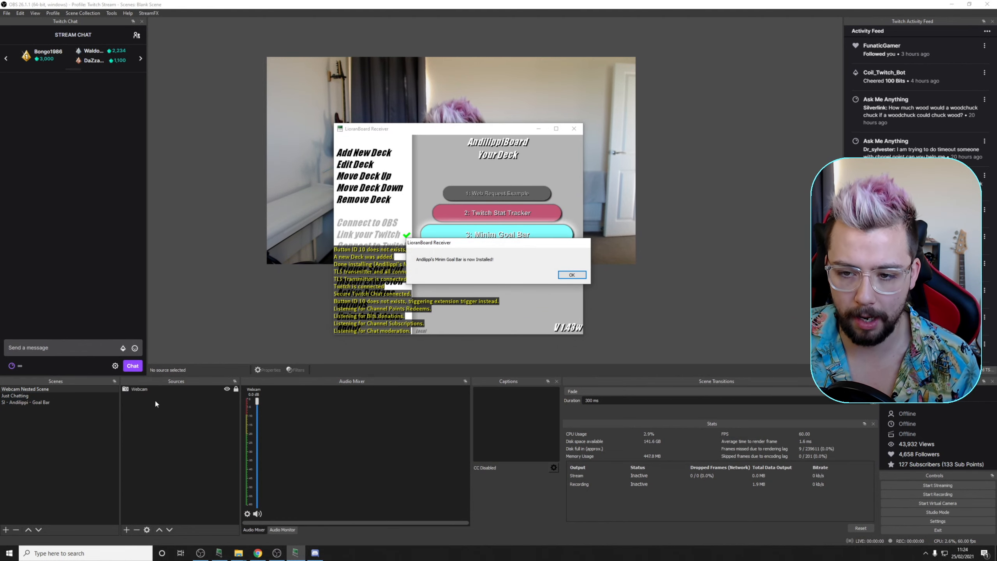
left_click(571, 275)
- Show the Andilippi - Goal Bar scene in OBS Studio, deselect its source, and open the Minim Goal Bar deck in LioranBoard Receiver
left_click(24, 405)
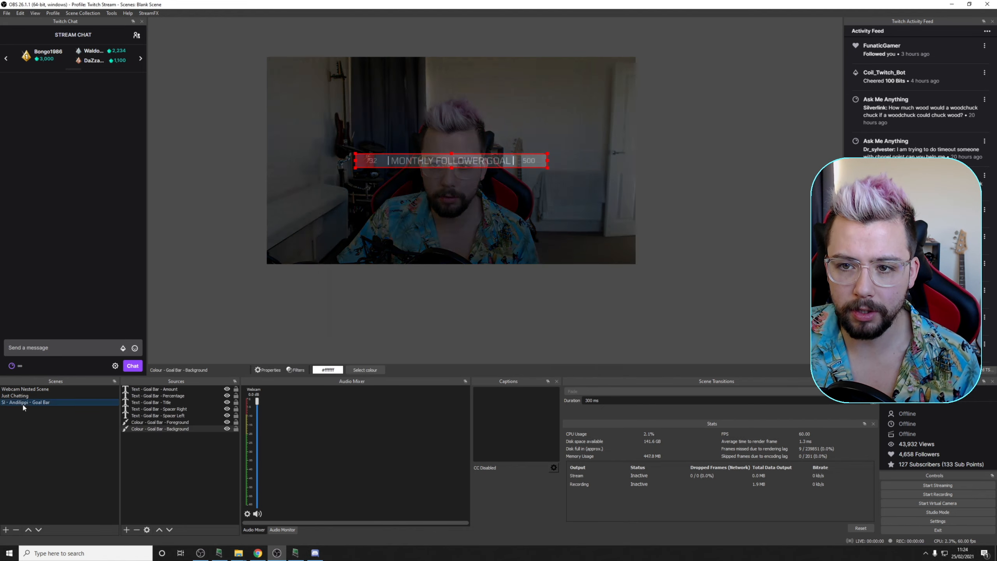
left_click(414, 312)
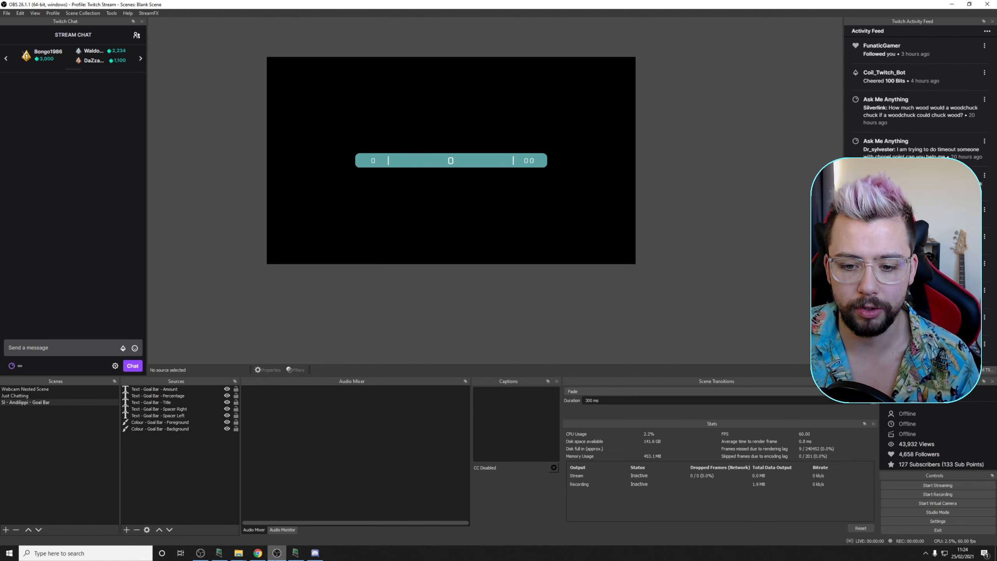
left_click(295, 554)
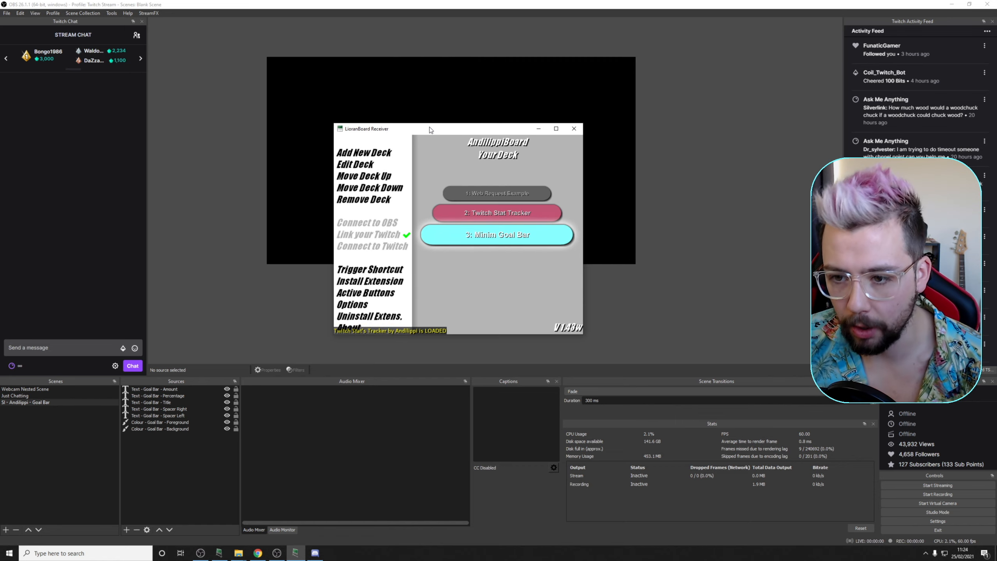
left_click(501, 238)
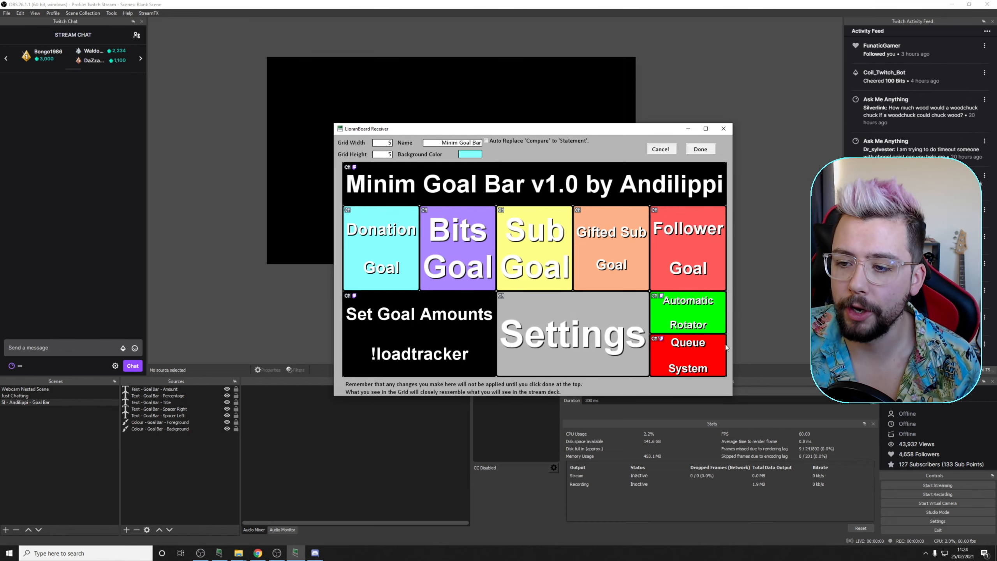
- Open the Queue System button's Twitch triggers and examine the wildcards in the donation and follower chat messages
right_click(680, 358)
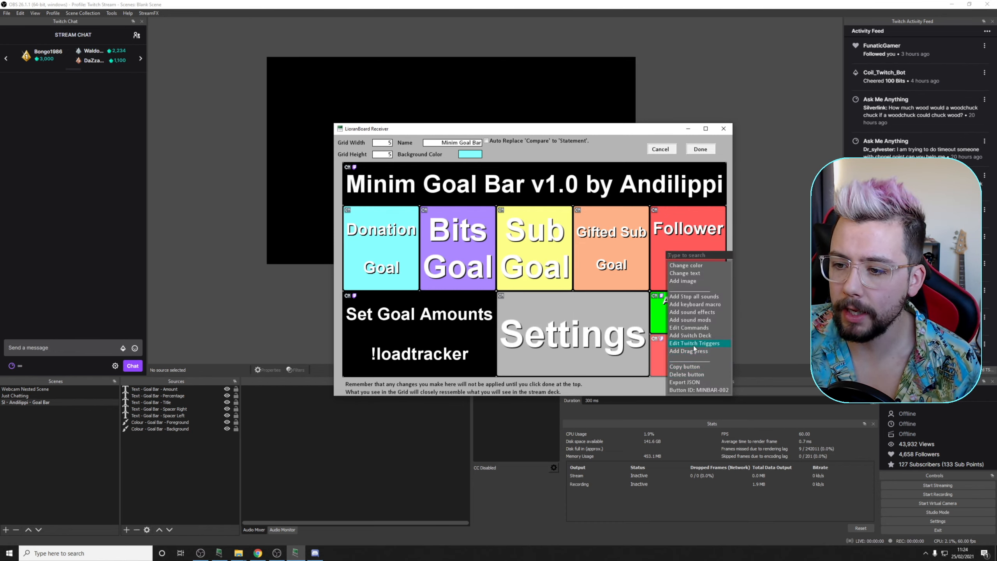
left_click(684, 344)
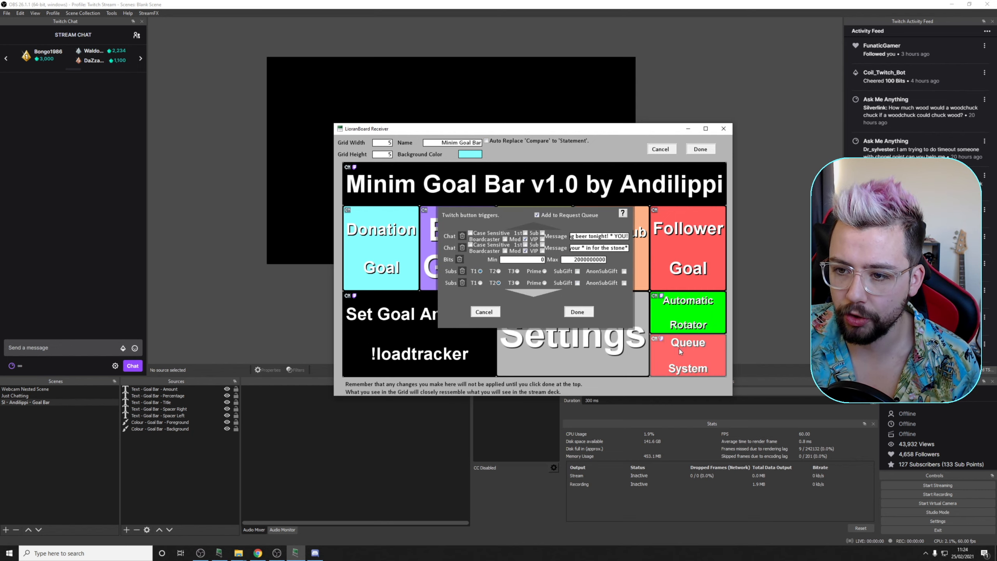
double_click(581, 236)
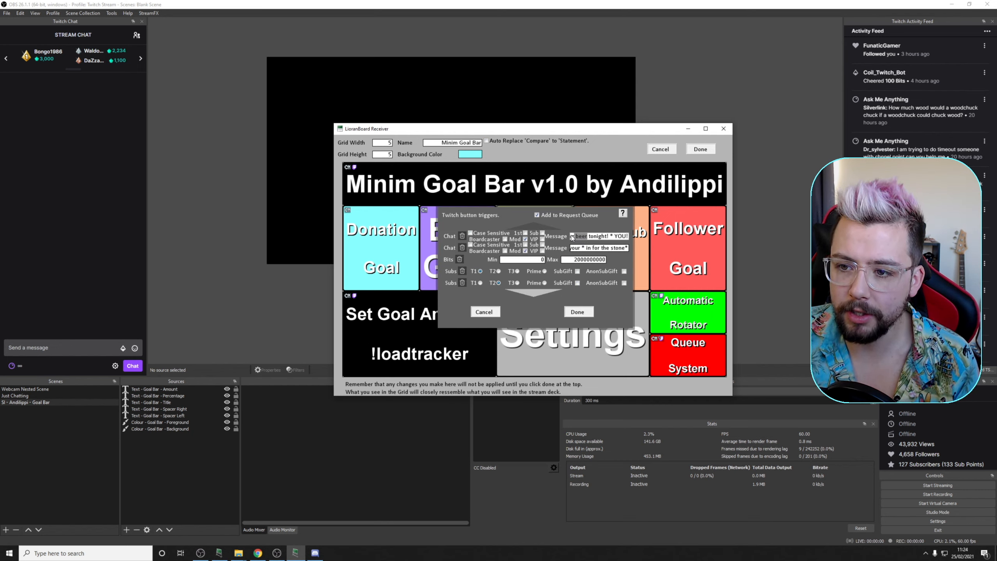
left_click_drag(561, 239, 561, 239)
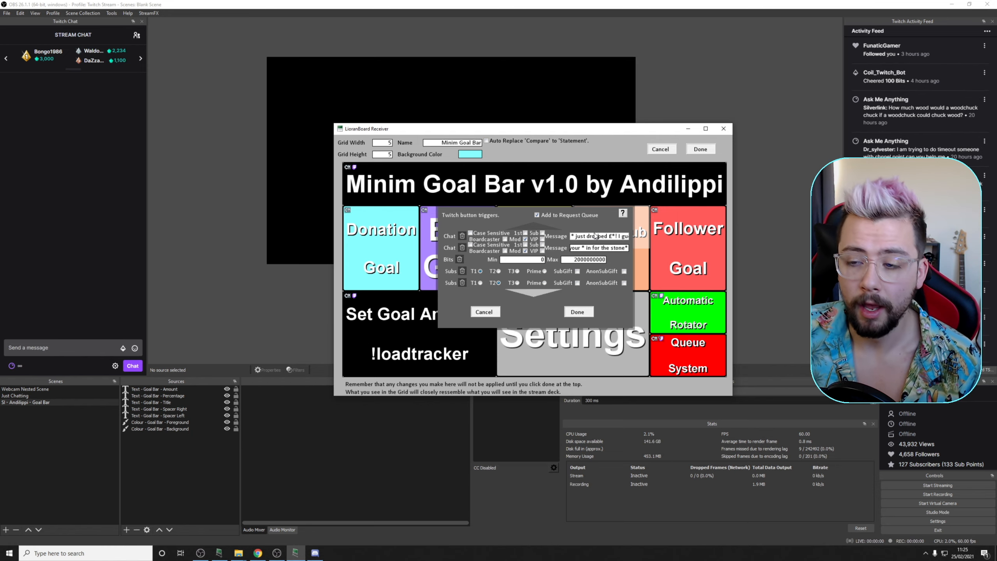
left_click_drag(579, 235, 544, 248)
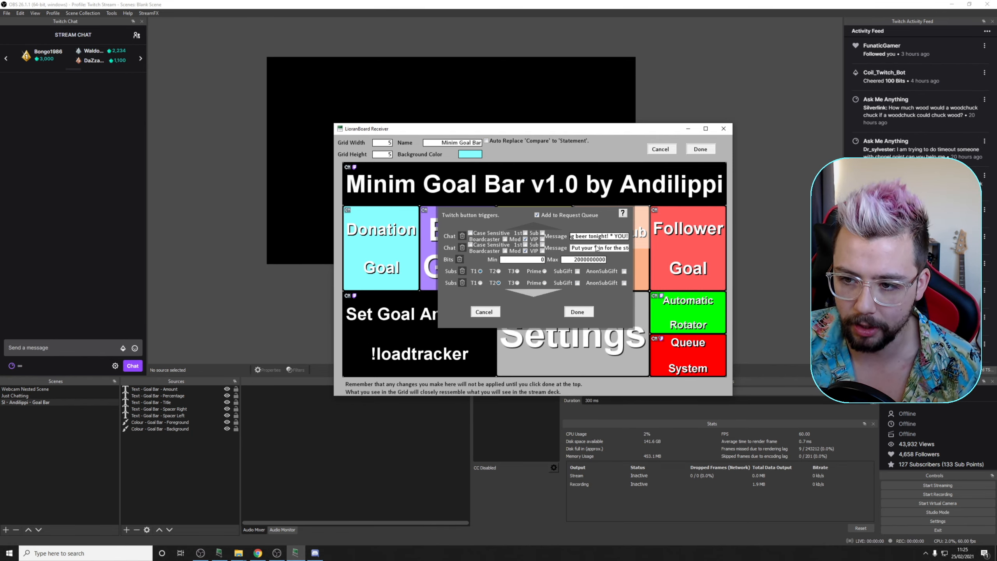
left_click_drag(572, 250, 593, 252)
left_click_drag(598, 251, 625, 250)
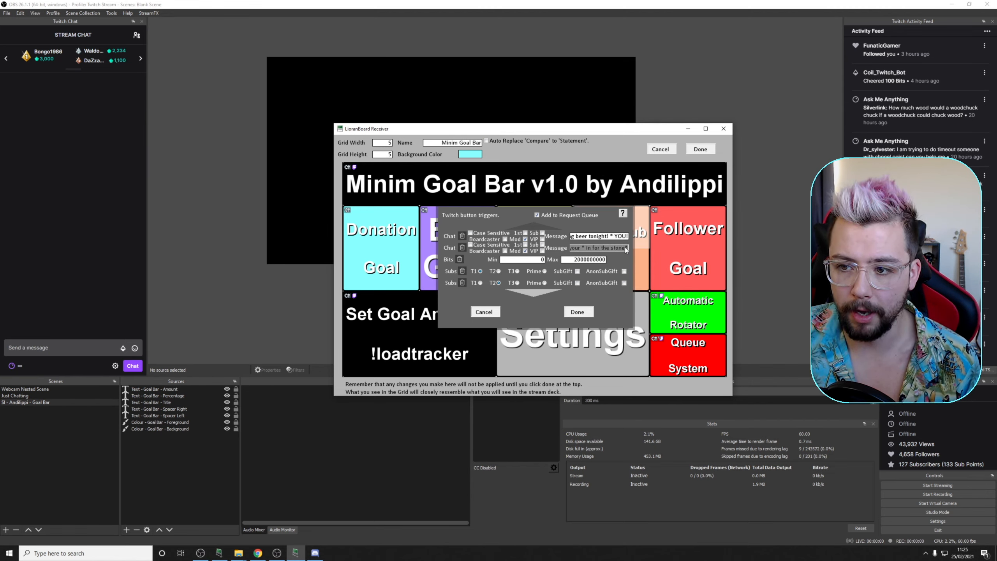
left_click(624, 247)
left_click_drag(585, 249, 567, 249)
left_click(596, 249)
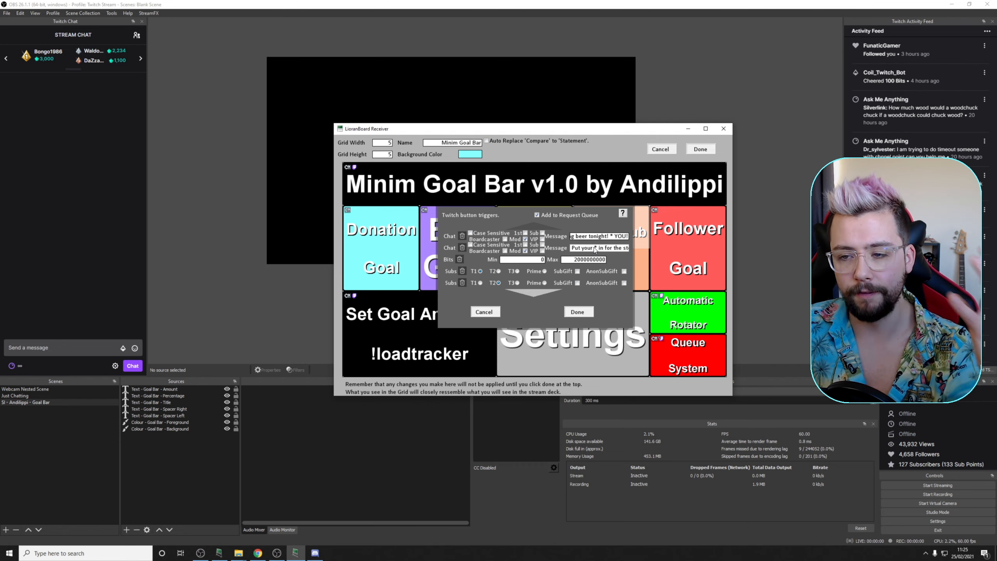
- Check the wildcard positions in the first chat trigger message again and close the Twitch triggers, accepting them
left_click_drag(606, 239, 566, 238)
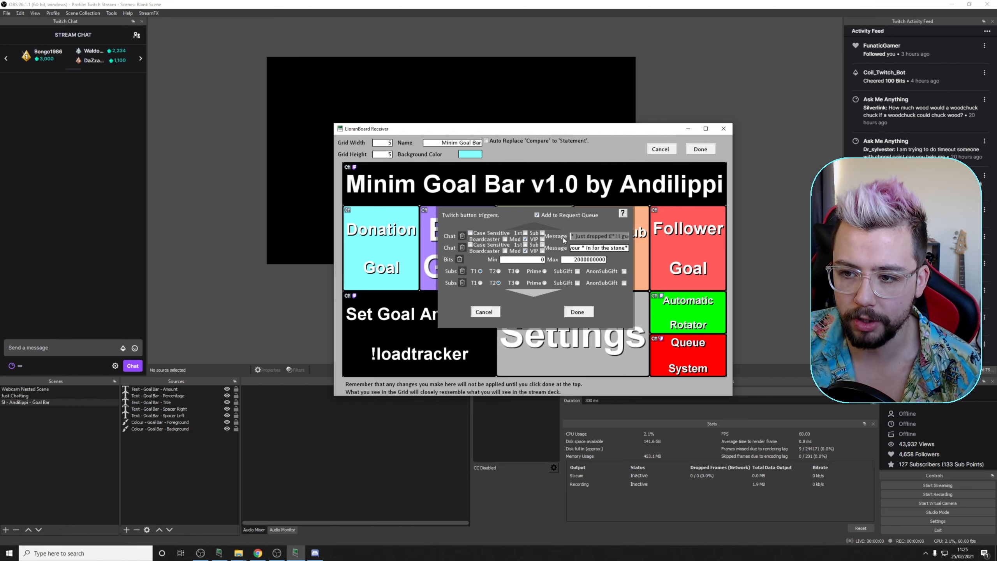
left_click(601, 238)
left_click(571, 236)
mouse_move(604, 237)
left_mouse_down()
mouse_move(544, 235)
mouse_move(626, 238)
mouse_move(615, 238)
left_mouse_up()
left_click(577, 237)
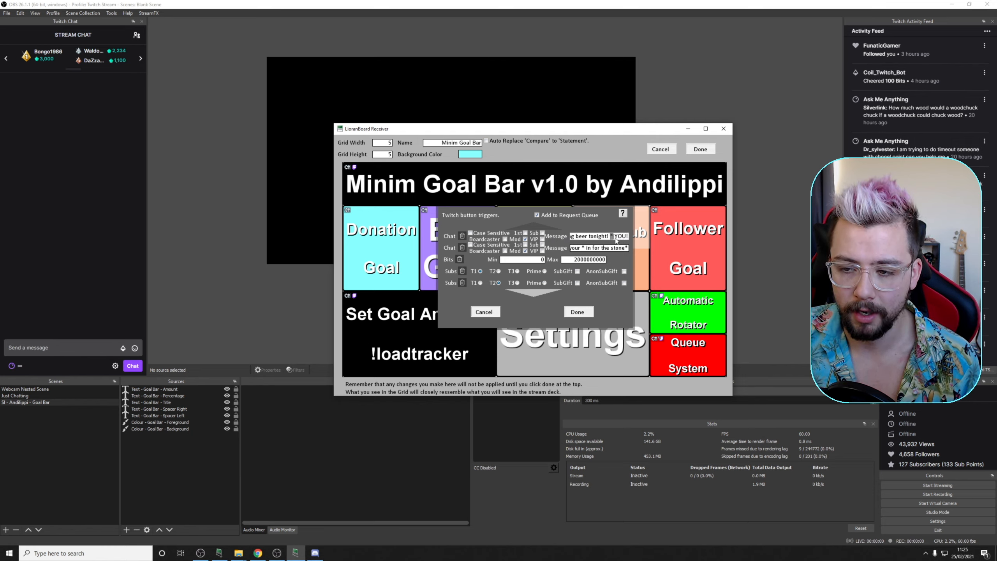
left_click(579, 312)
- Open the Settings button's commands and review the wildcard word and wildcard position values for donations and followers
right_click(573, 320)
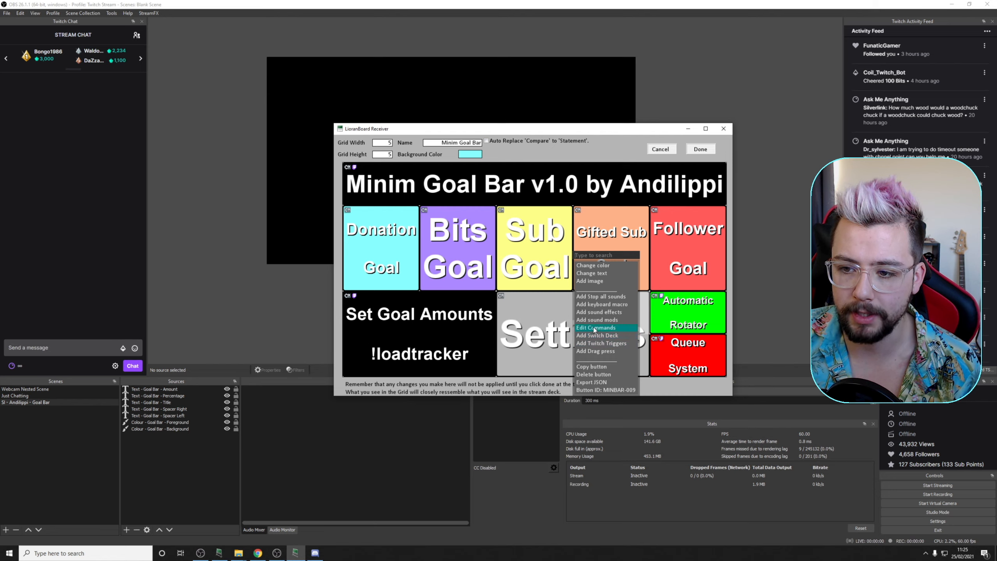
left_click(595, 328)
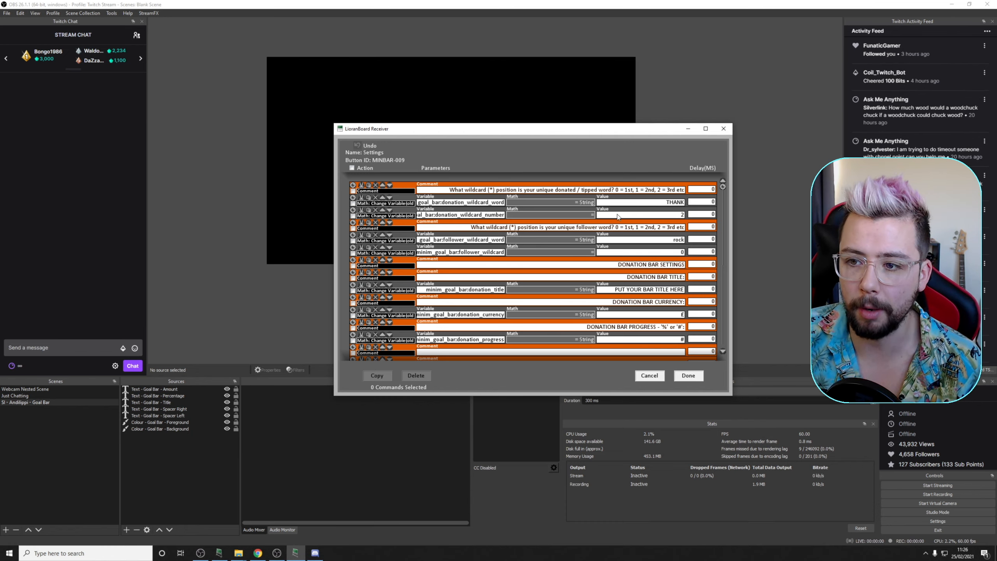
left_click_drag(663, 205, 689, 205)
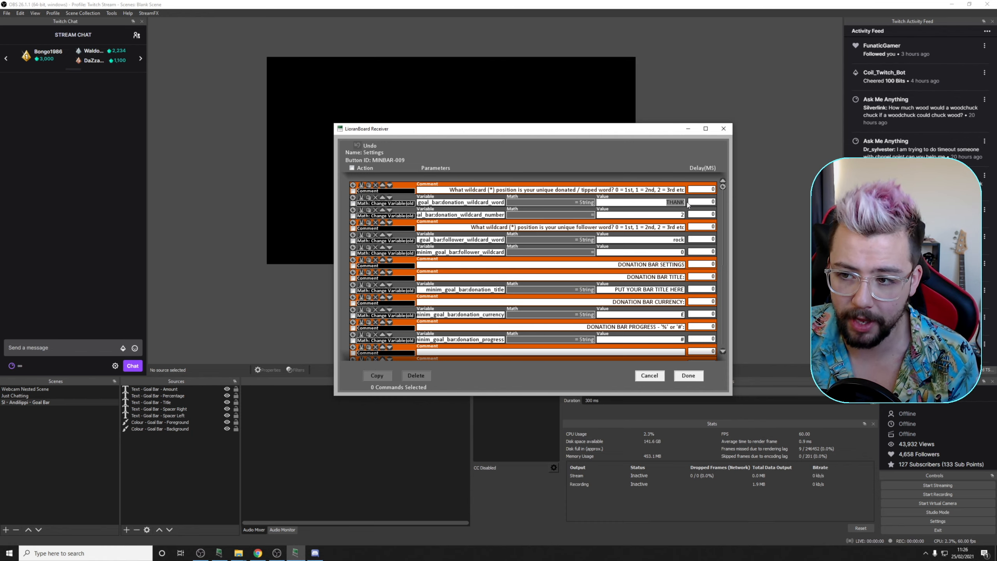
left_click(679, 214)
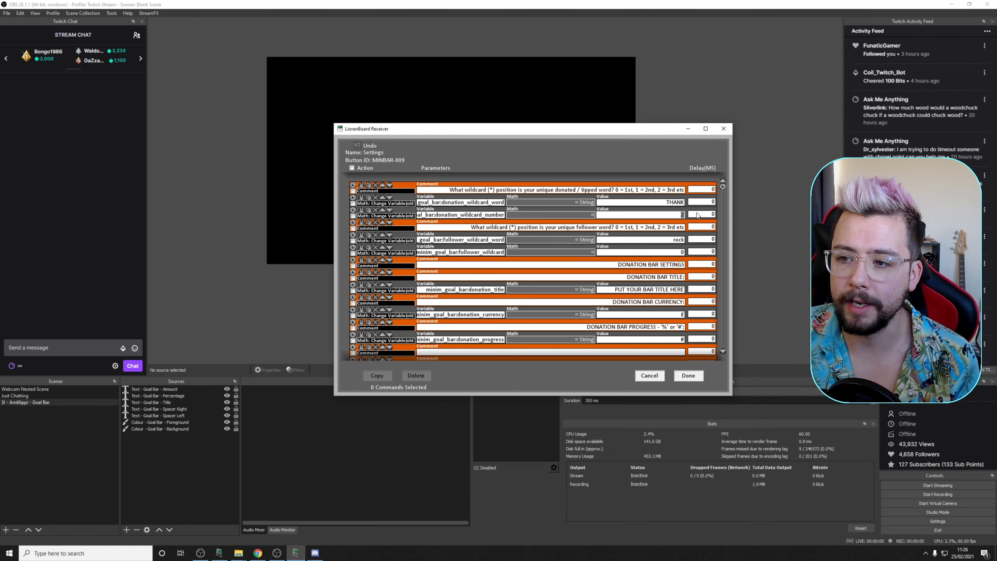
mouse_move(678, 210)
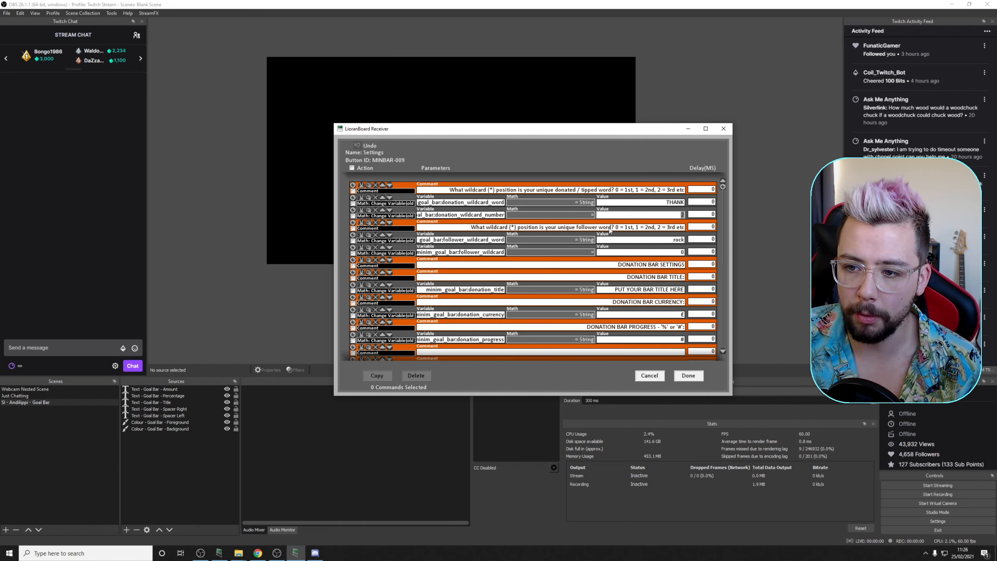
left_click(654, 239)
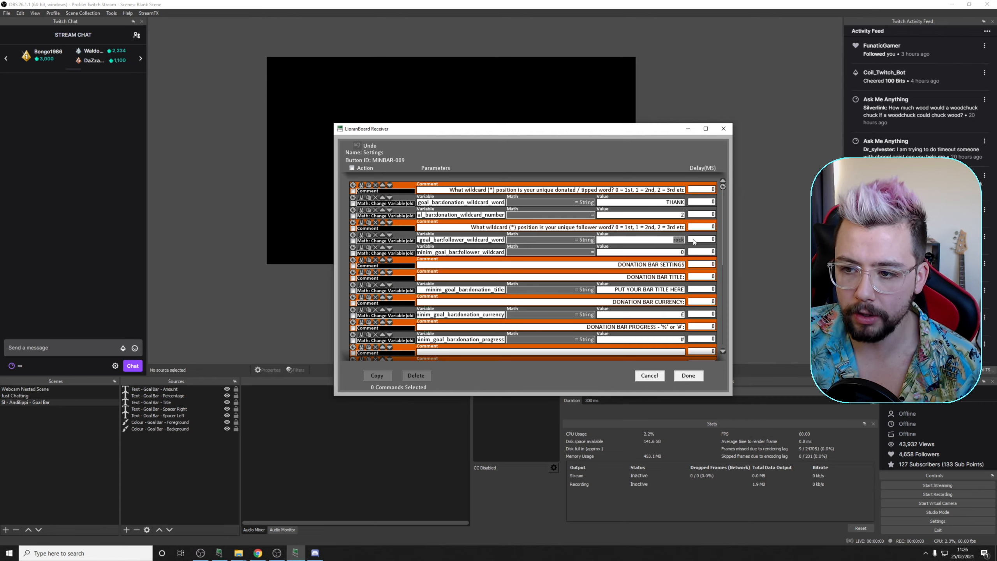
left_click(675, 253)
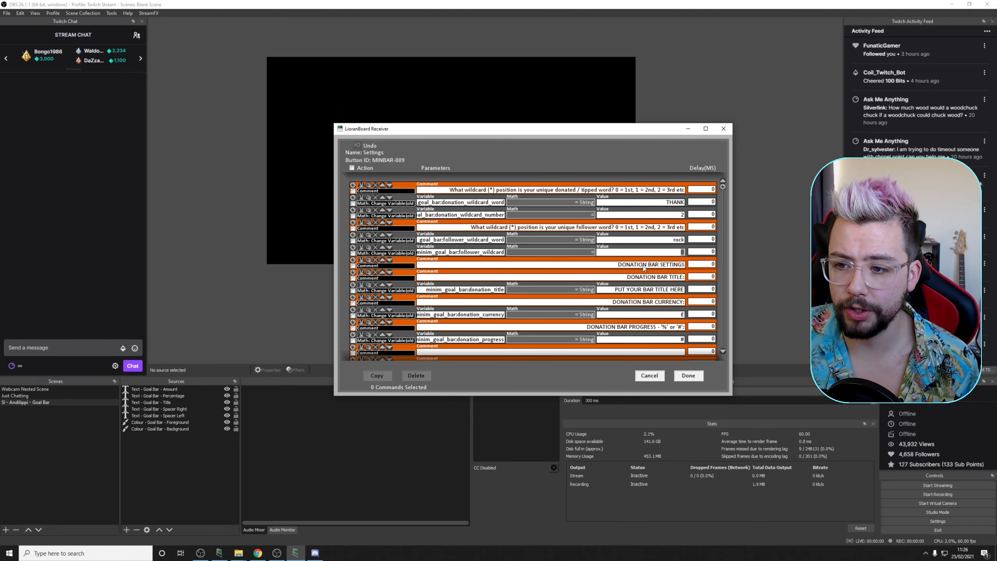
- Set the donation bar title to Dono Bar in the Settings commands
scroll(656, 275, "down", 2)
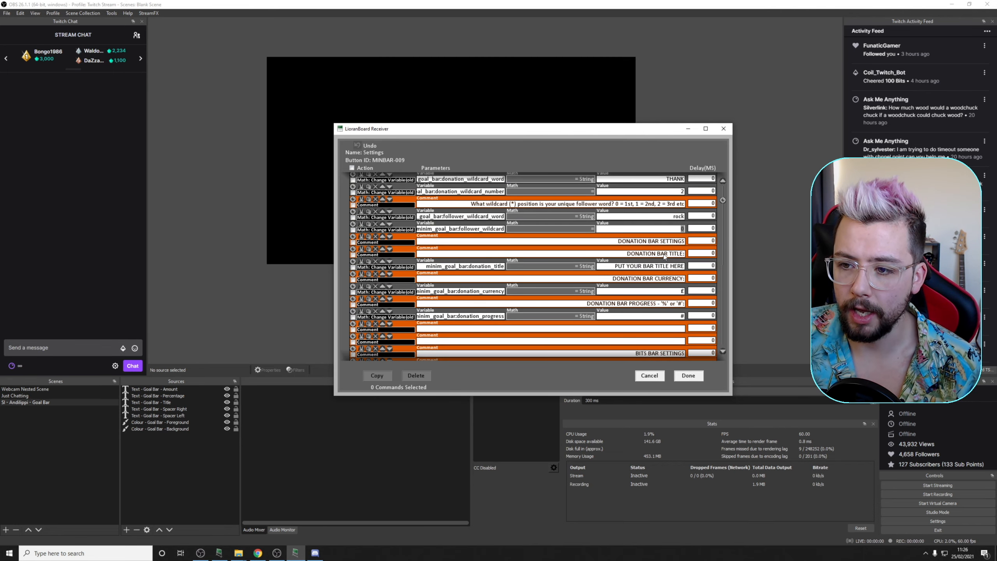
left_click_drag(615, 269, 674, 251)
left_click_drag(549, 131, 509, 105)
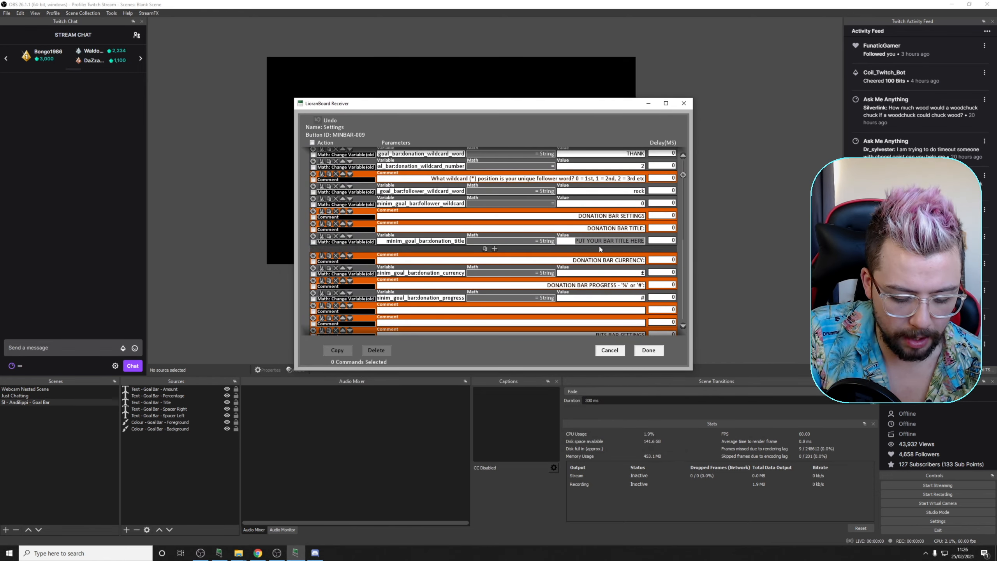
type("Dono Bar")
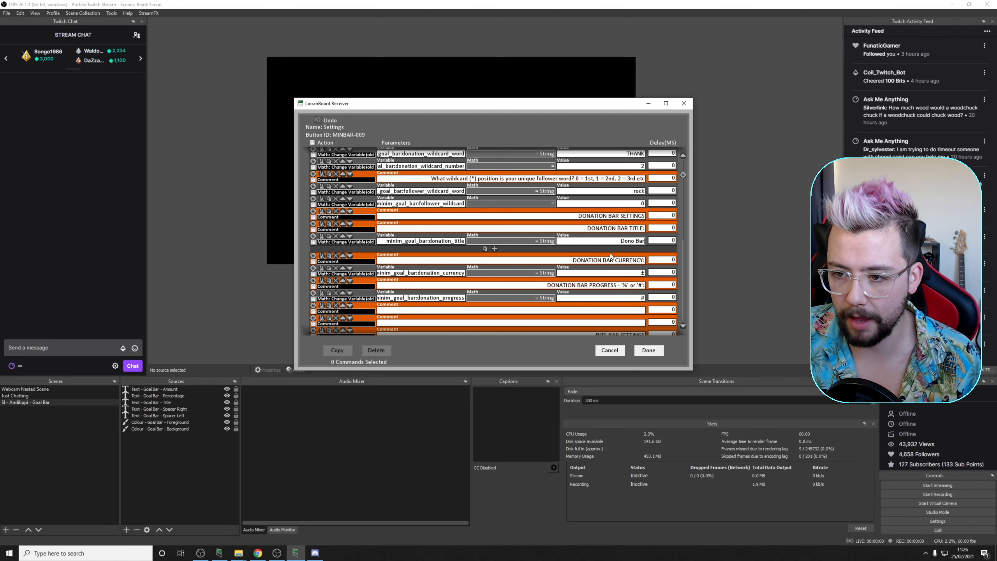
- Set the donation bar currency to $
scroll(606, 253, "down", 2)
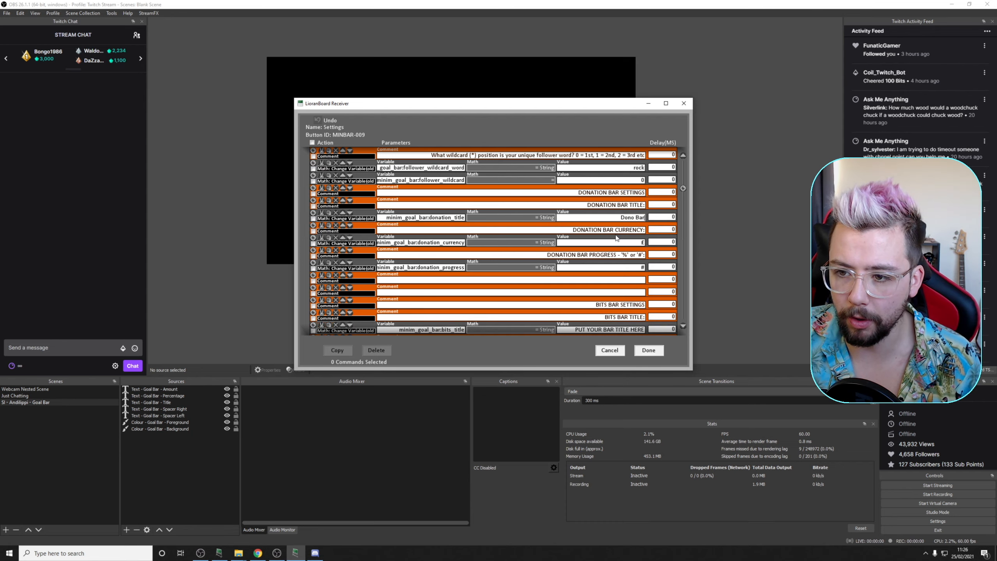
left_click_drag(638, 241, 651, 241)
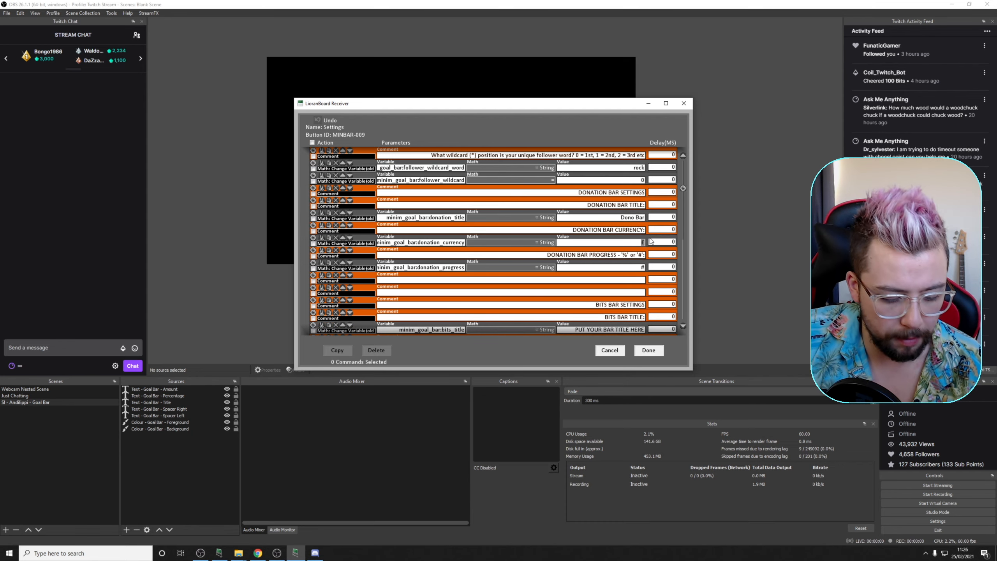
type("$")
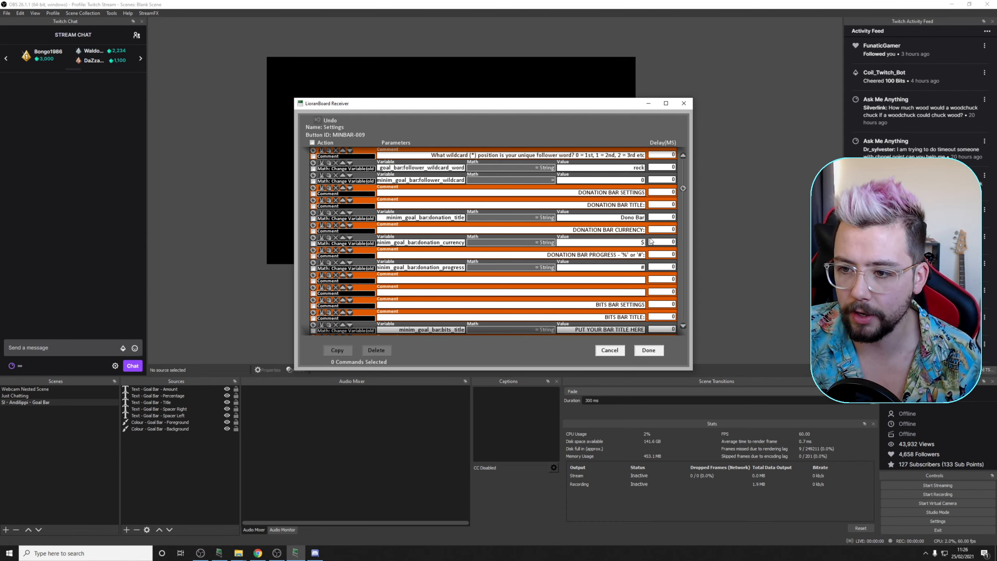
- Check the donation bar's progress display option in the Settings commands
left_click(567, 254)
mouse_move(630, 266)
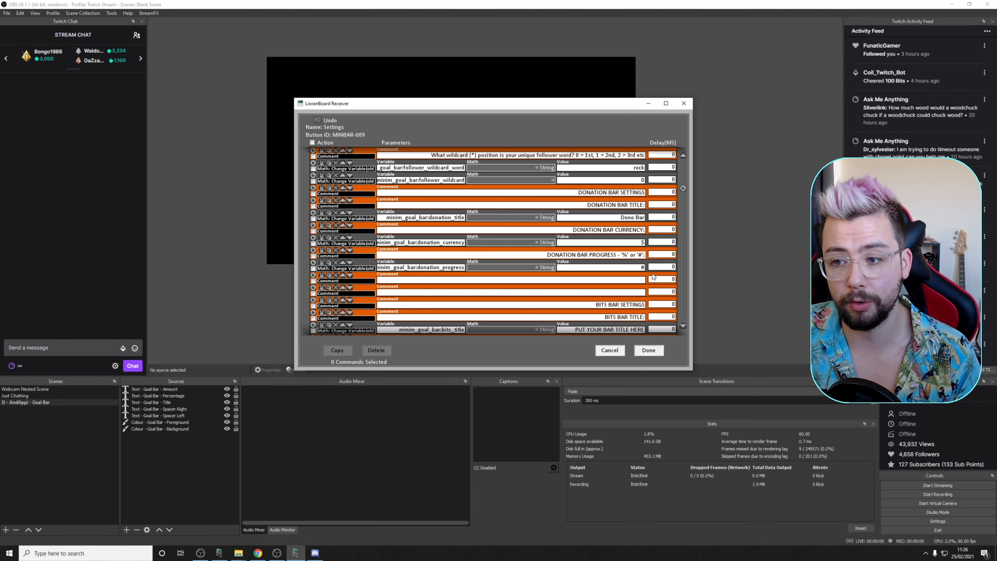
double_click(642, 274)
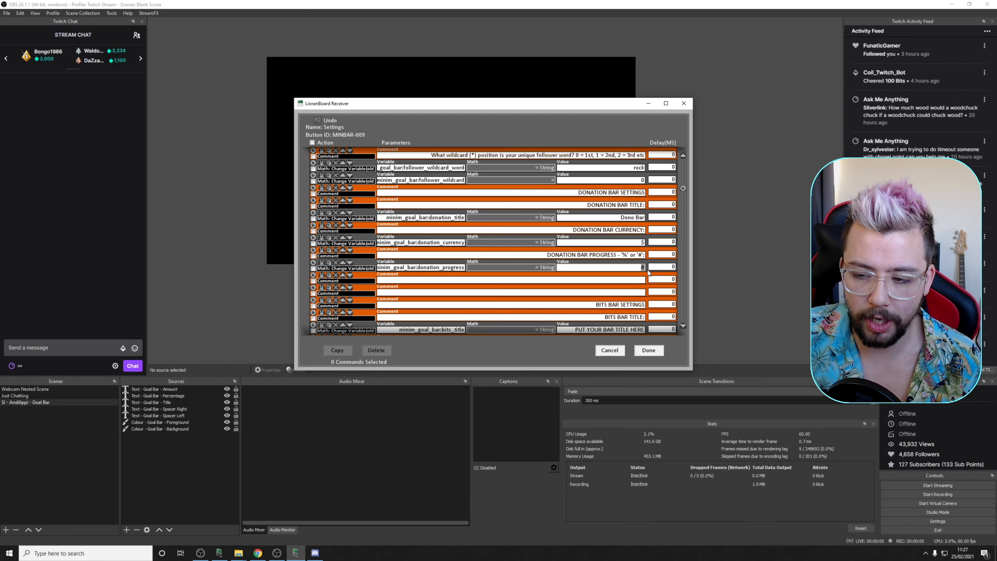
scroll(630, 263, "down", 2)
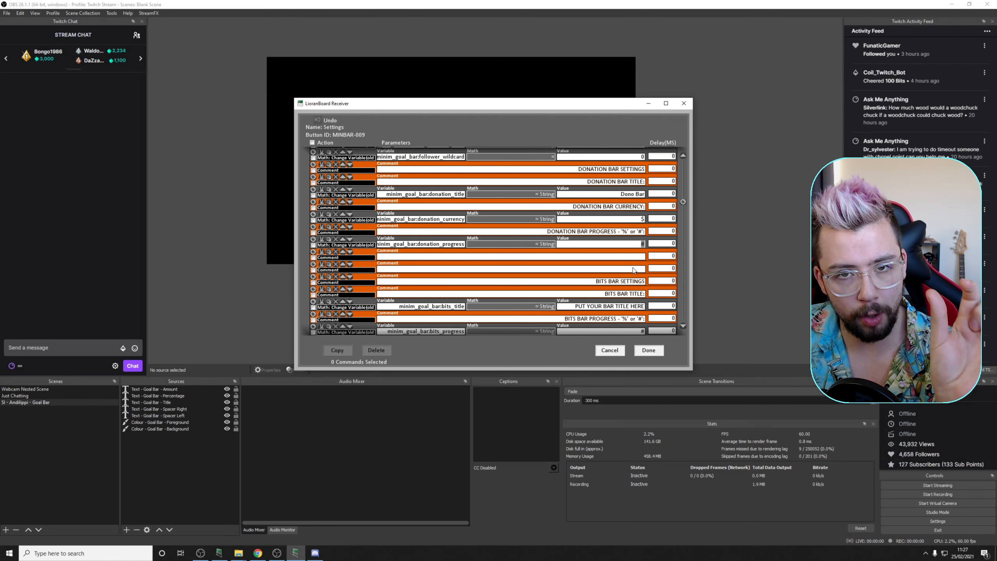
- Set the bits bar title to MONTHLY BIT GOAL and its progress display to %
scroll(631, 273, "down", 4)
left_click(582, 263)
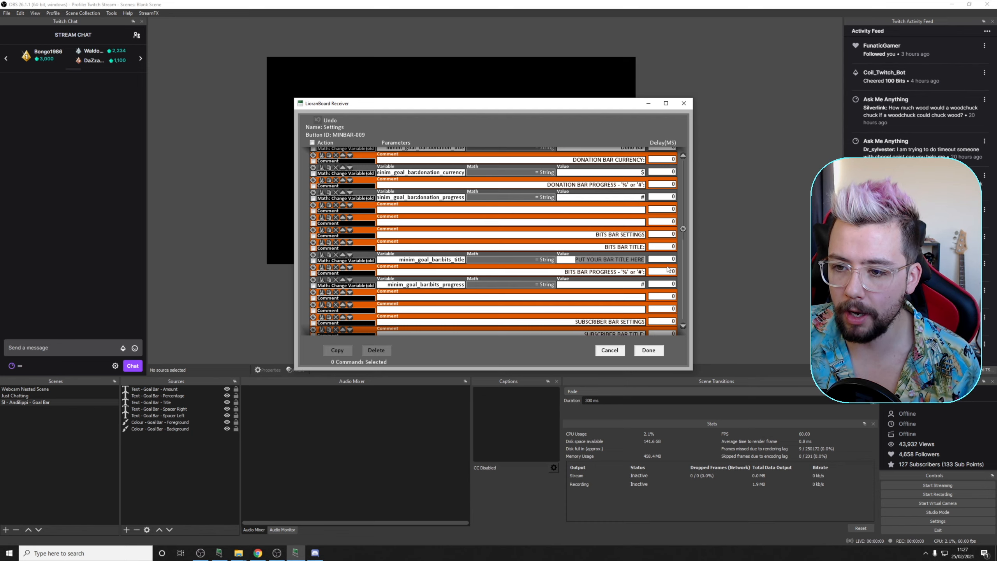
type("MONTHL")
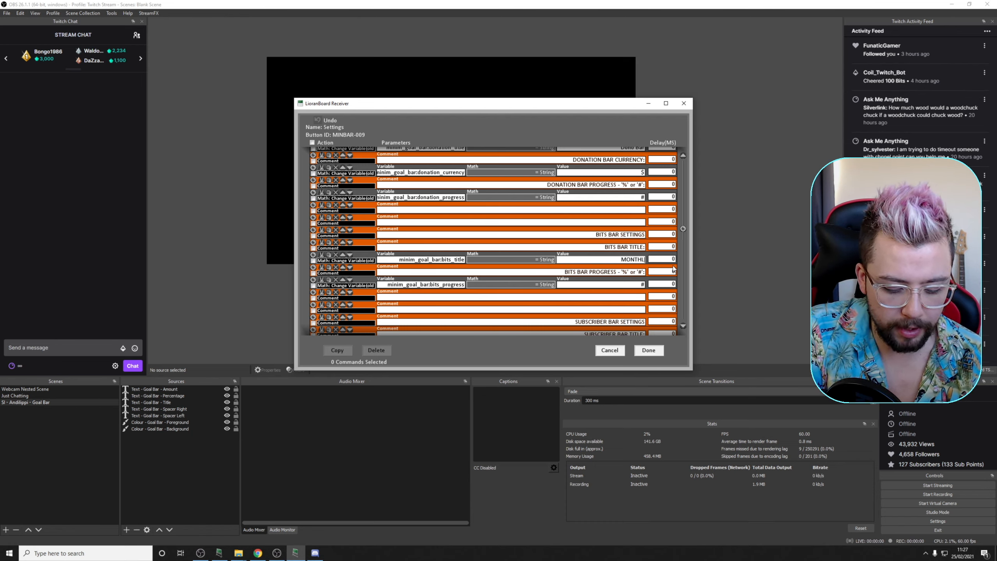
type("Y BIT GOAL")
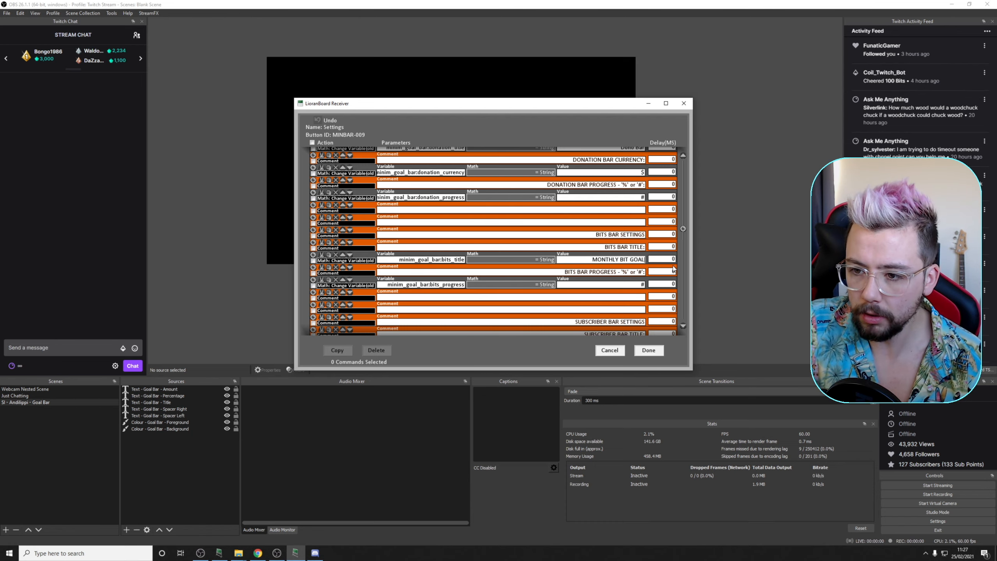
scroll(625, 267, "down", 2)
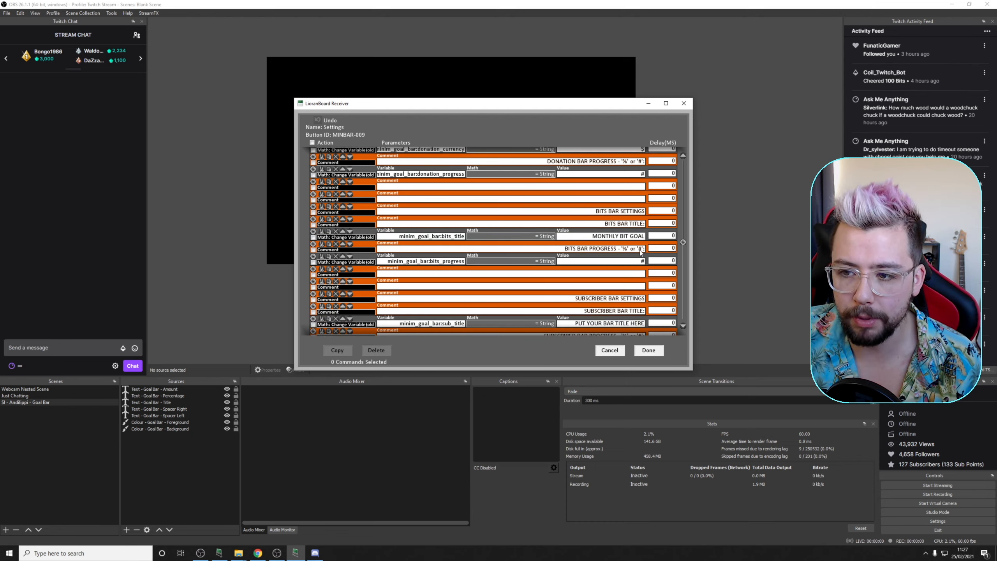
left_click(642, 262)
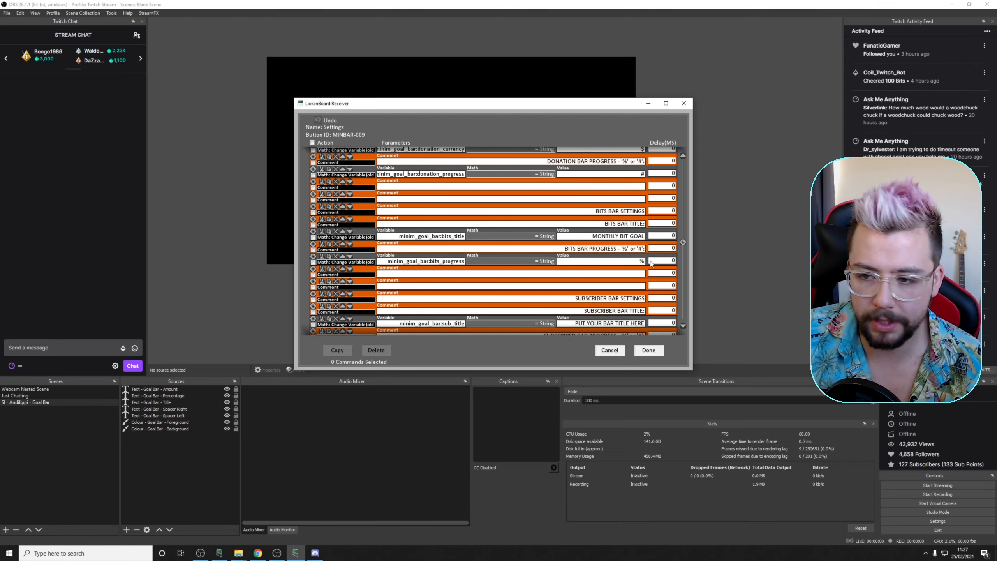
type("%")
- Set the subscriber bar title to MONTH SUBS Y'ALL
scroll(628, 252, "down", 6)
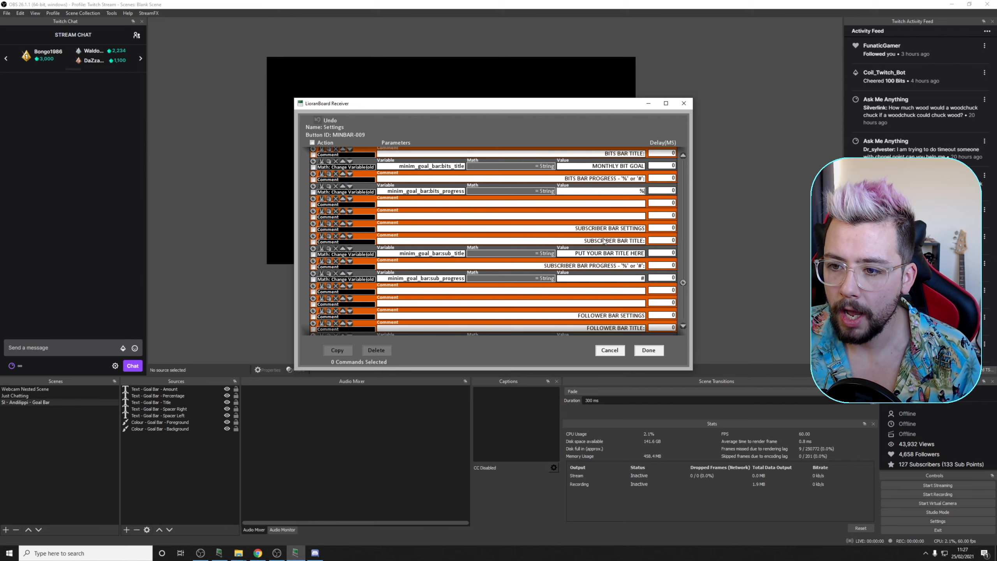
left_click_drag(574, 253, 671, 262)
type("MO")
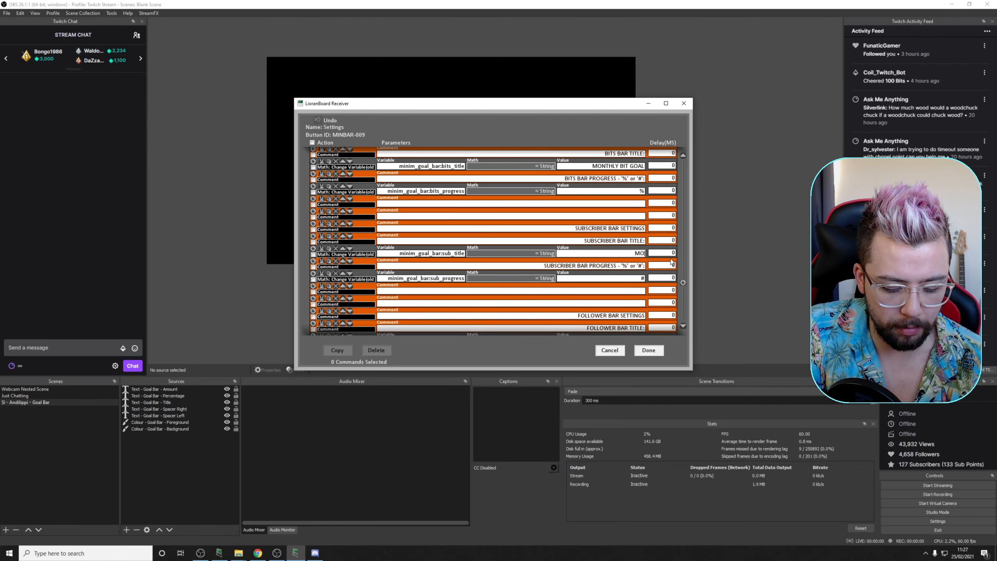
type("NTH SUBS Y'ALL")
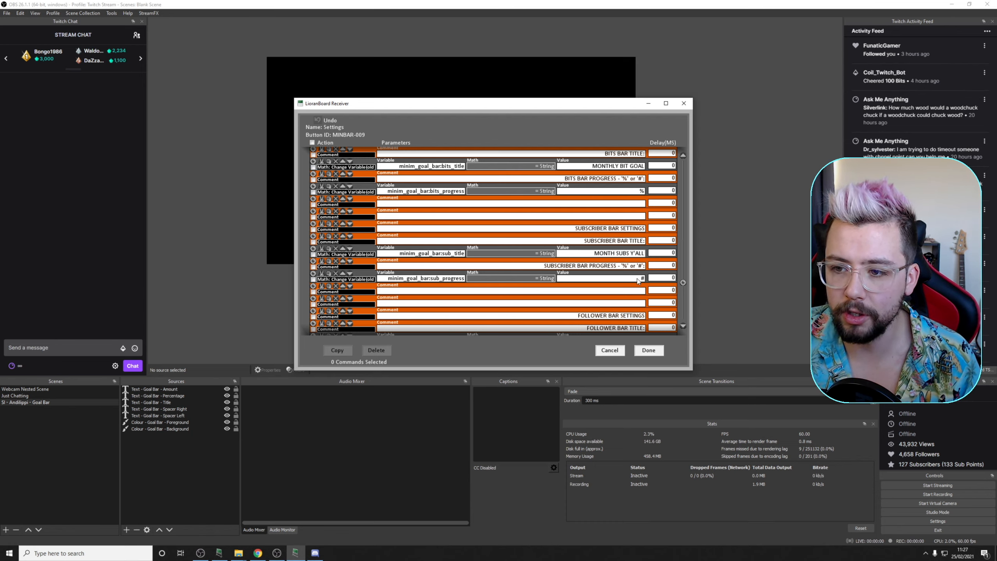
- Set the follower bar title to Total followers month and accept the Settings commands
scroll(638, 280, "down", 3)
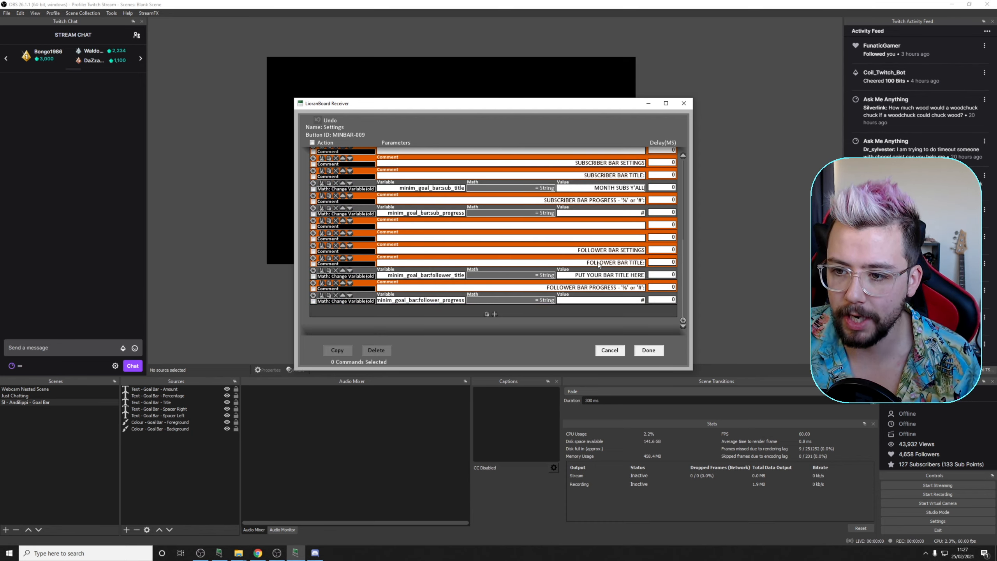
left_click_drag(575, 275, 652, 273)
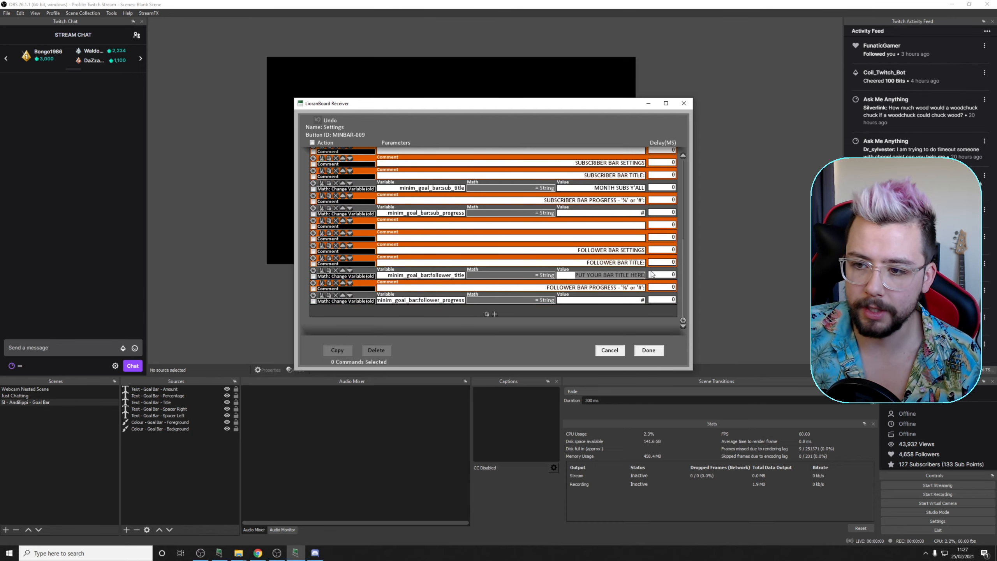
type("Total fo")
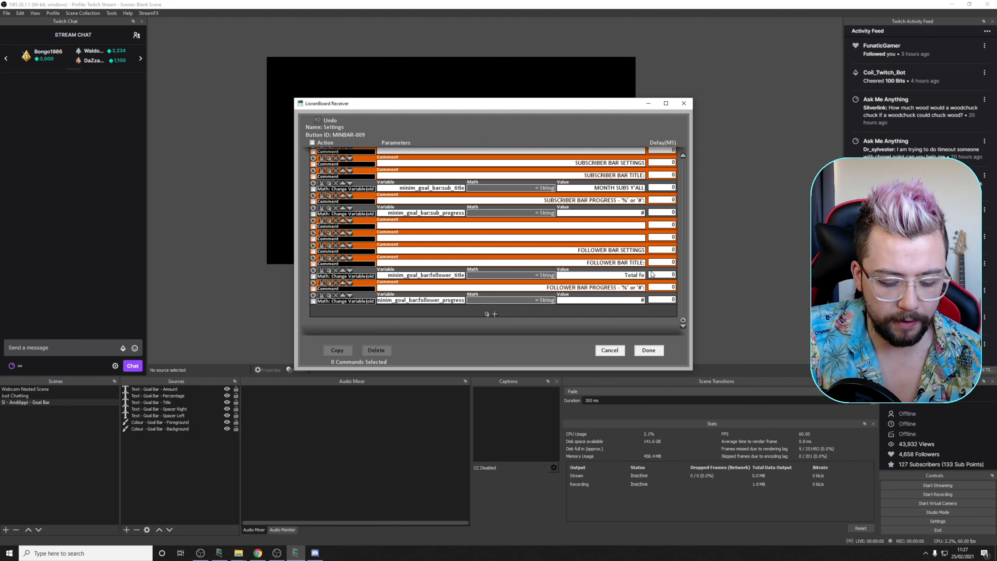
type("llowers month")
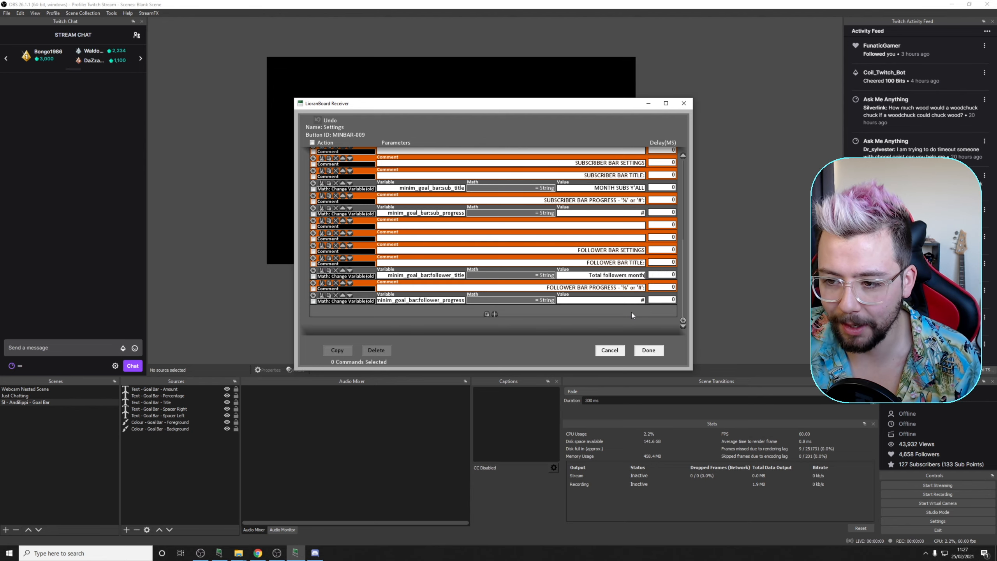
left_click(652, 350)
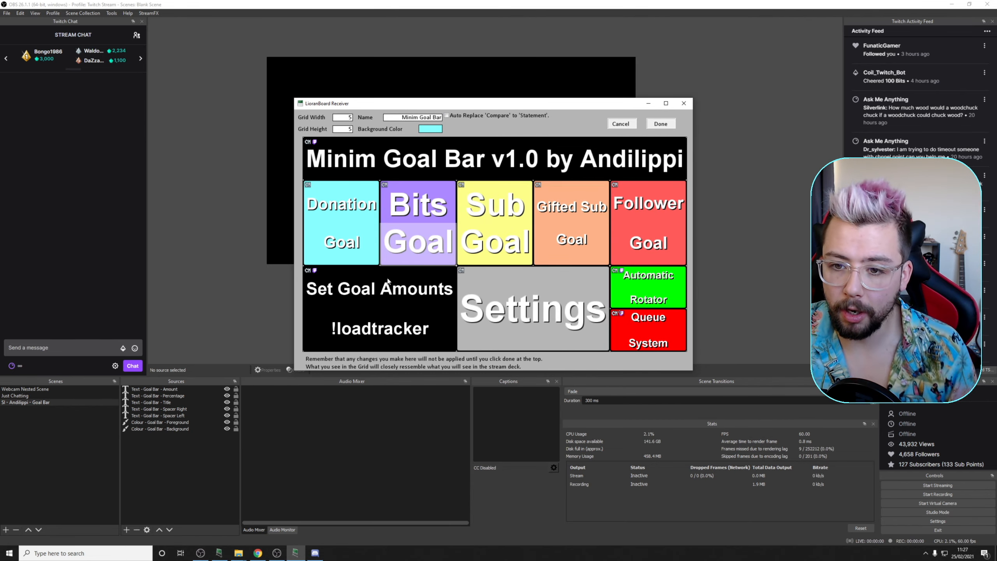
- Open the Set Goal Amounts button's commands and check the time frame variable selected for the donation goal
right_click(385, 293)
left_click(405, 308)
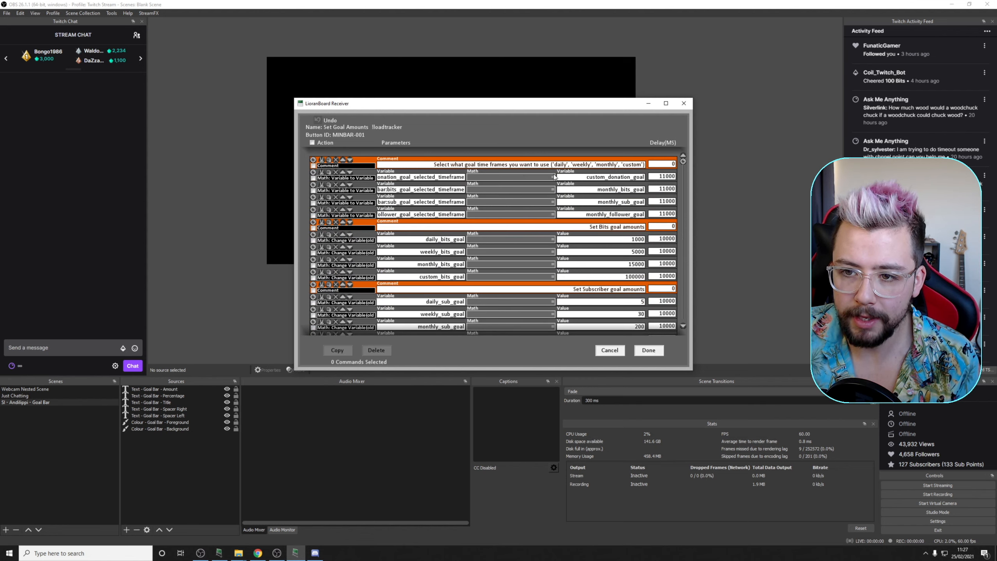
mouse_move(586, 177)
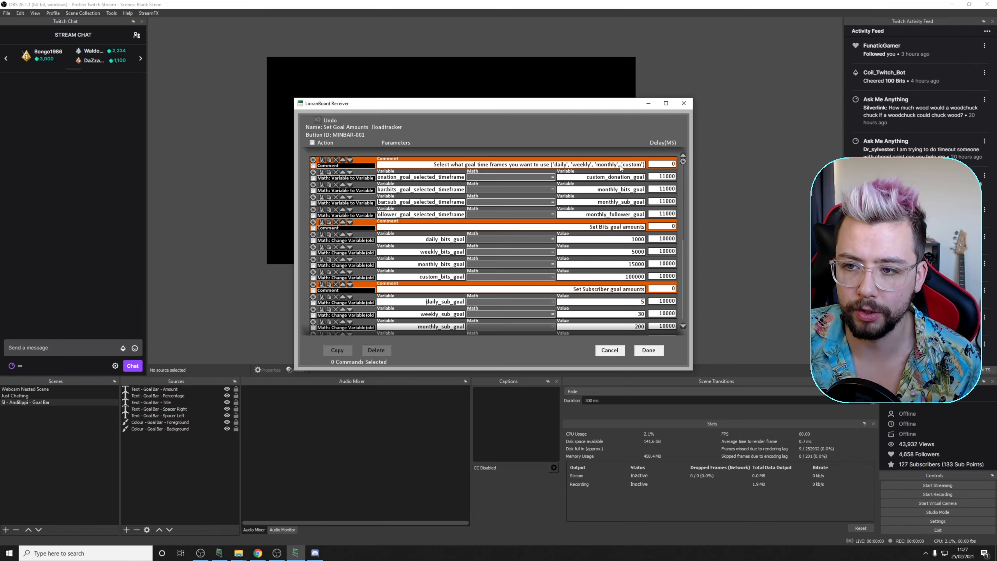
left_click_drag(572, 179, 645, 178)
left_click(626, 178)
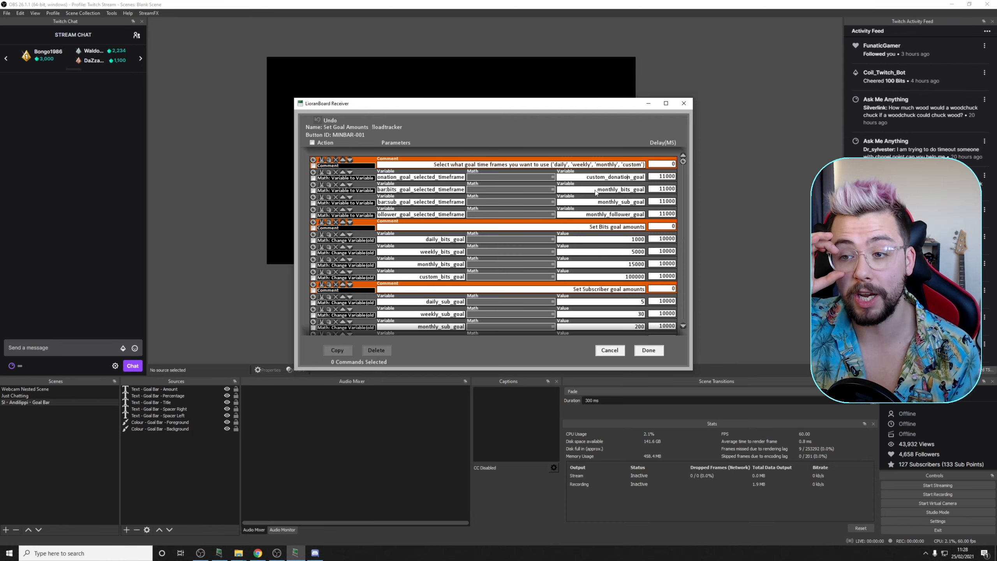
left_click_drag(596, 192, 618, 197)
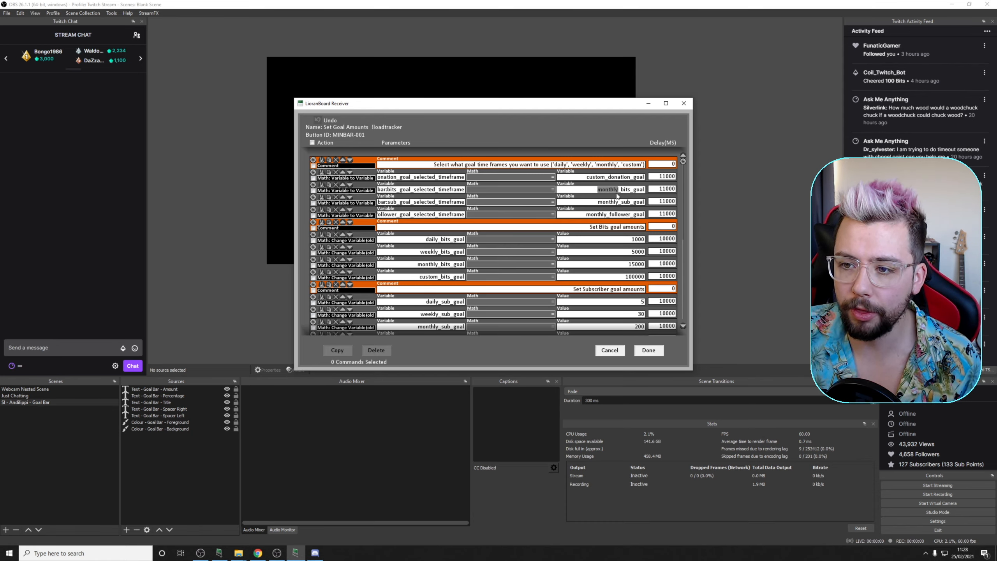
type("weekl")
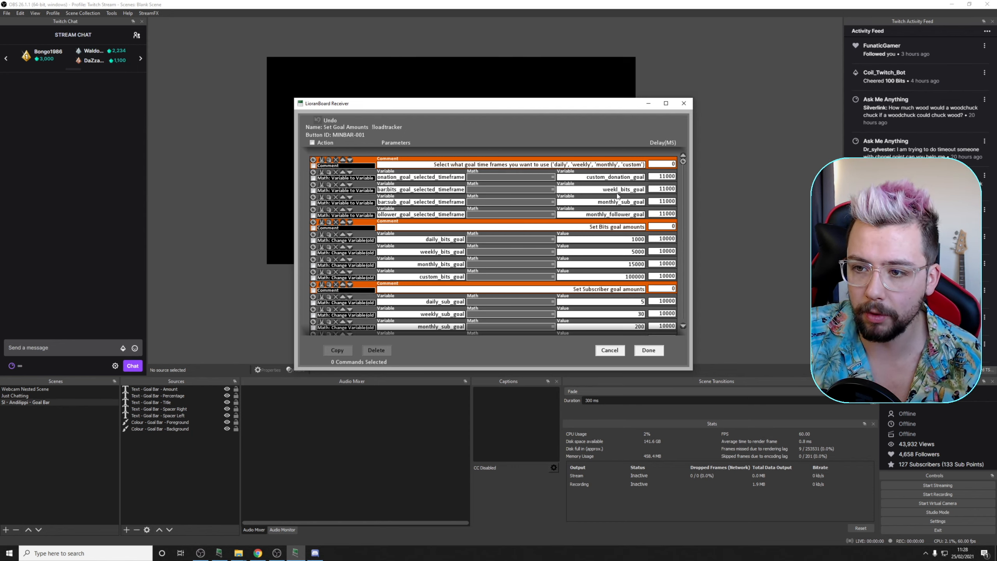
key("BackSpace")
key("BackSpace")
key("BackSpace")
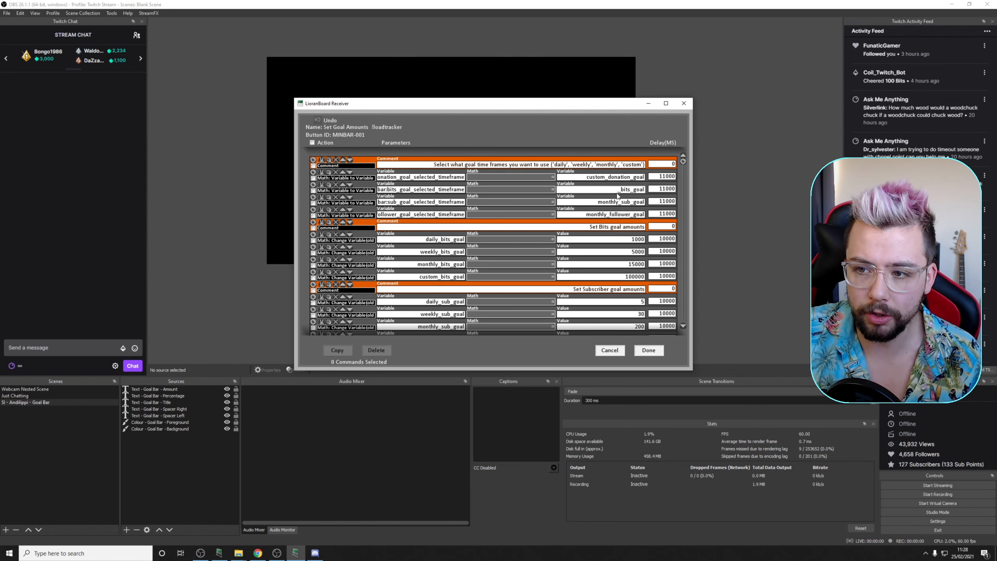
type("monthly")
- Change the subscriber goal's time frame variable to weekly_sub_goal
left_click_drag(598, 202, 618, 206)
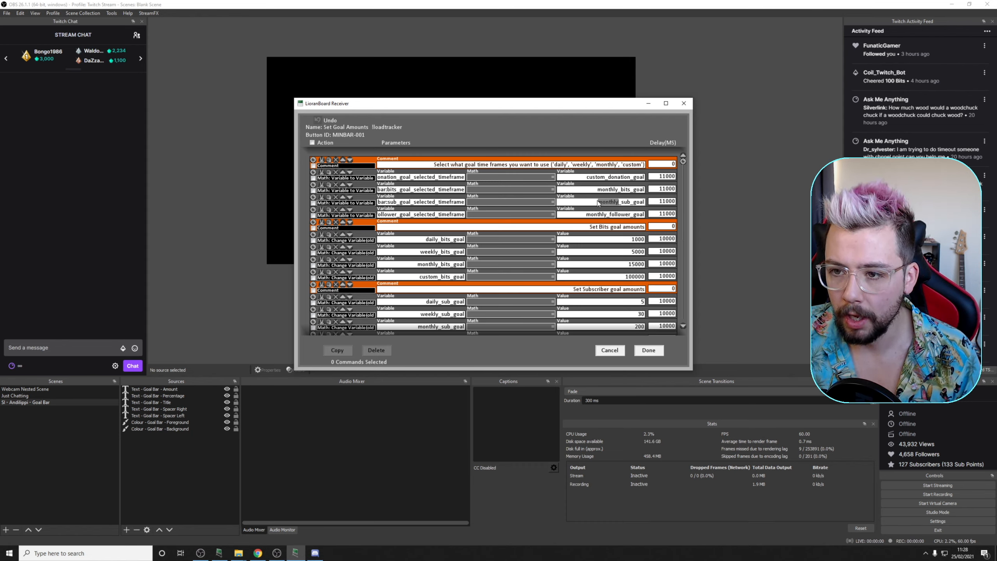
type("weeklu")
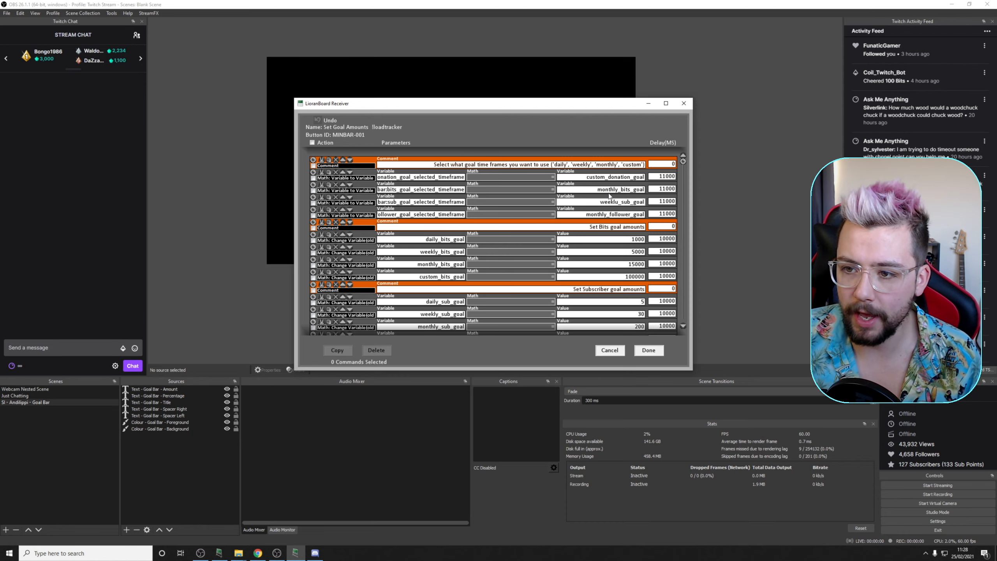
key("BackSpace")
type("y")
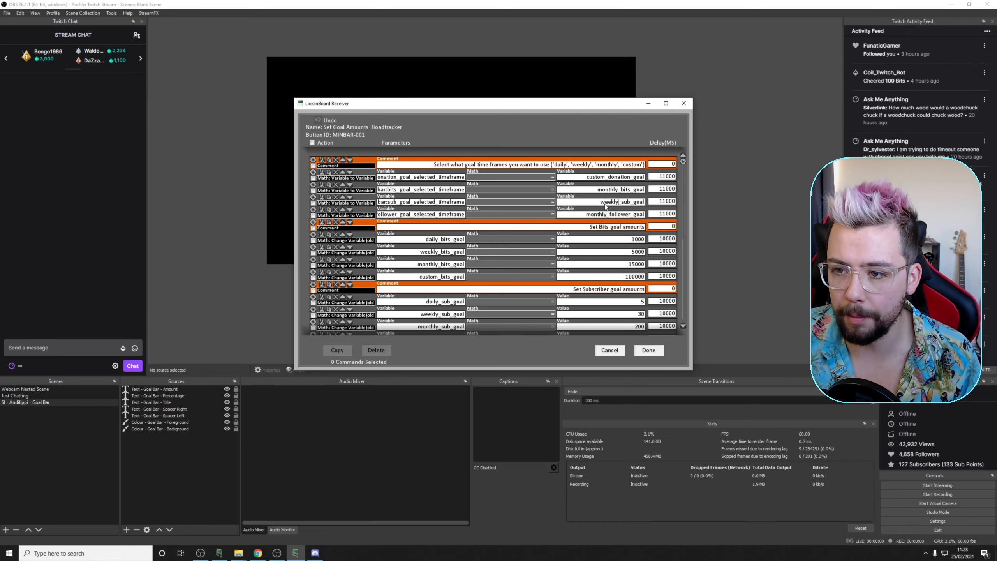
- Review the follower time frame and the daily, weekly, monthly and custom goal amounts for bits, subscribers, followers and donations
mouse_move(604, 205)
left_mouse_down()
mouse_move(612, 205)
mouse_move(603, 215)
mouse_move(618, 216)
left_mouse_up()
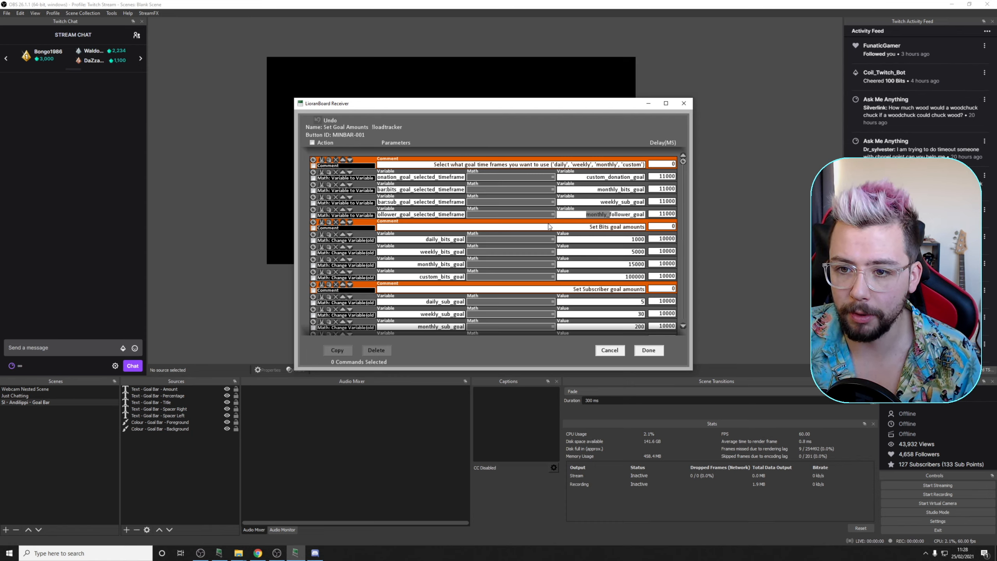
scroll(599, 210, "down", 1)
scroll(599, 210, "down", 2)
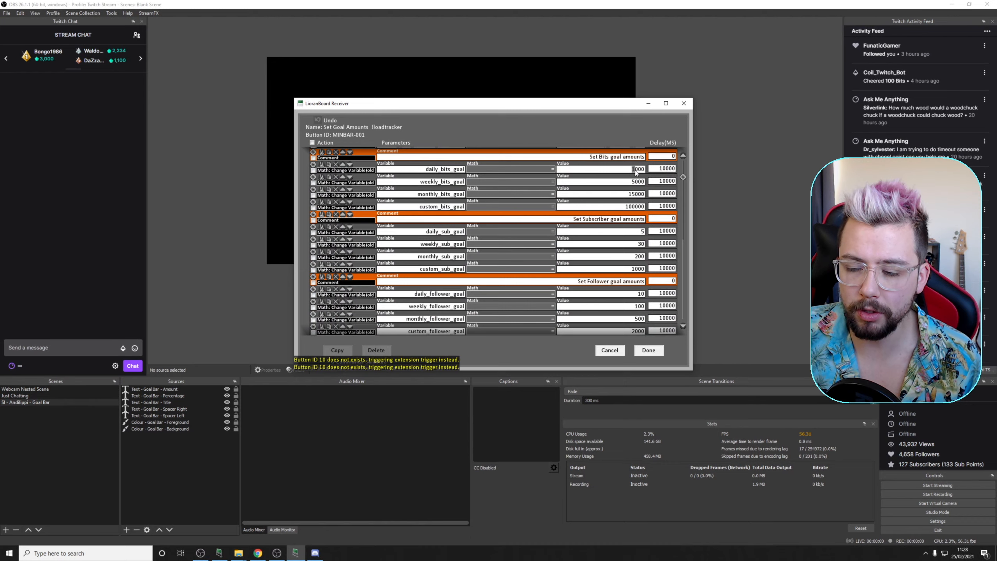
left_click_drag(628, 172, 638, 172)
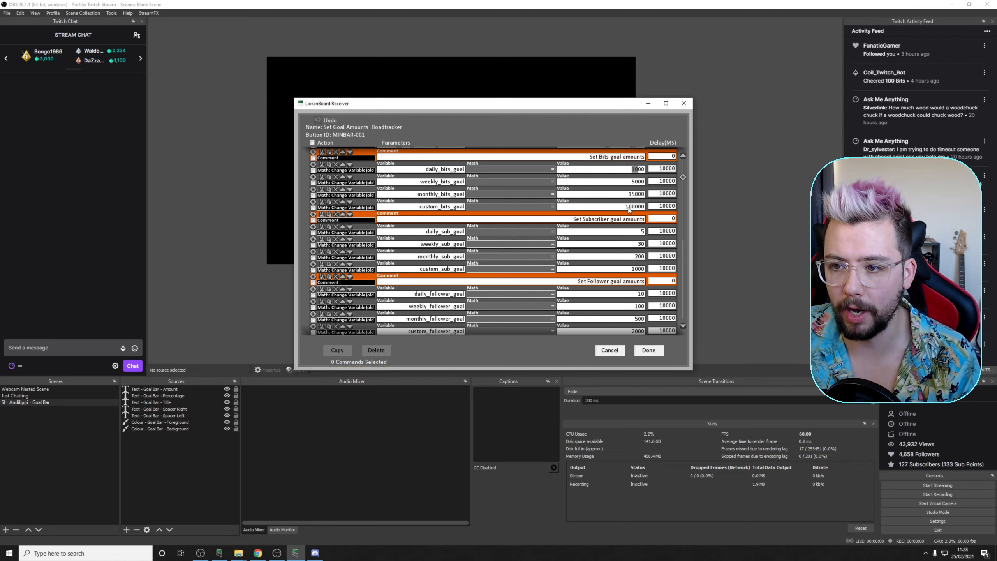
scroll(630, 210, "down", 1)
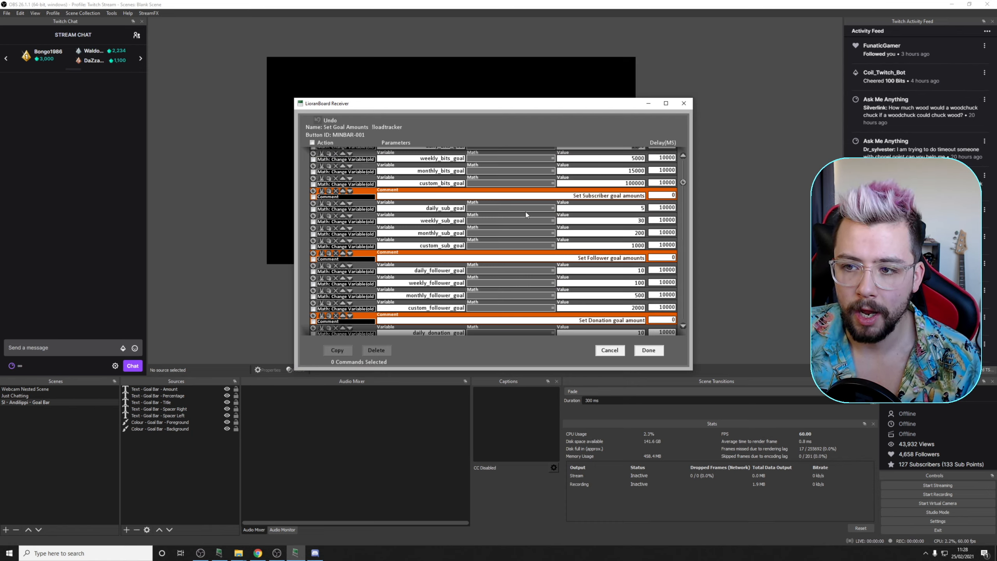
scroll(597, 216, "down", 1)
scroll(624, 260, "down", 2)
mouse_move(554, 265)
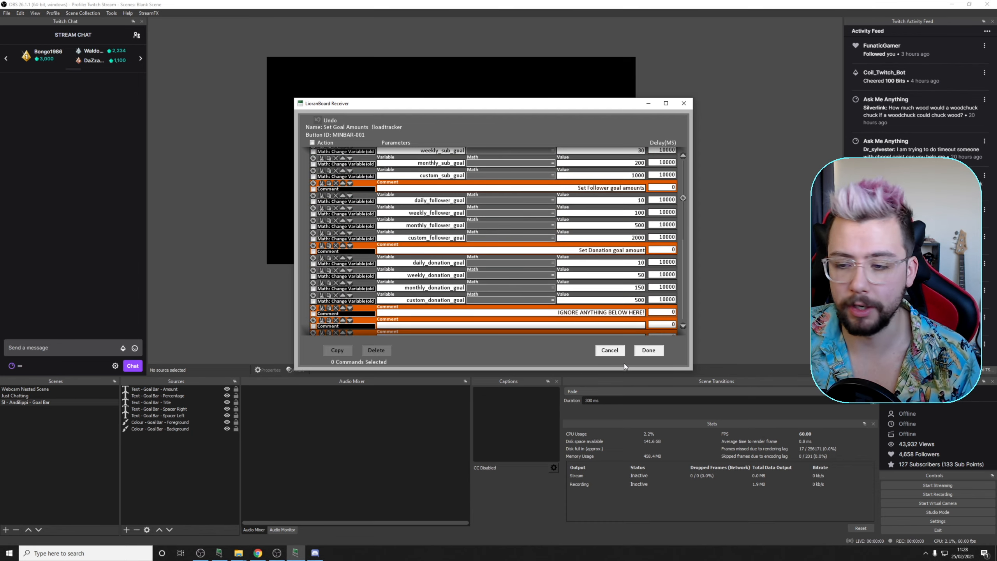
- Accept the goal amount commands and the Minim Goal Bar deck edits, and minimize the LioranBoard Receiver
left_click(648, 351)
left_click(663, 127)
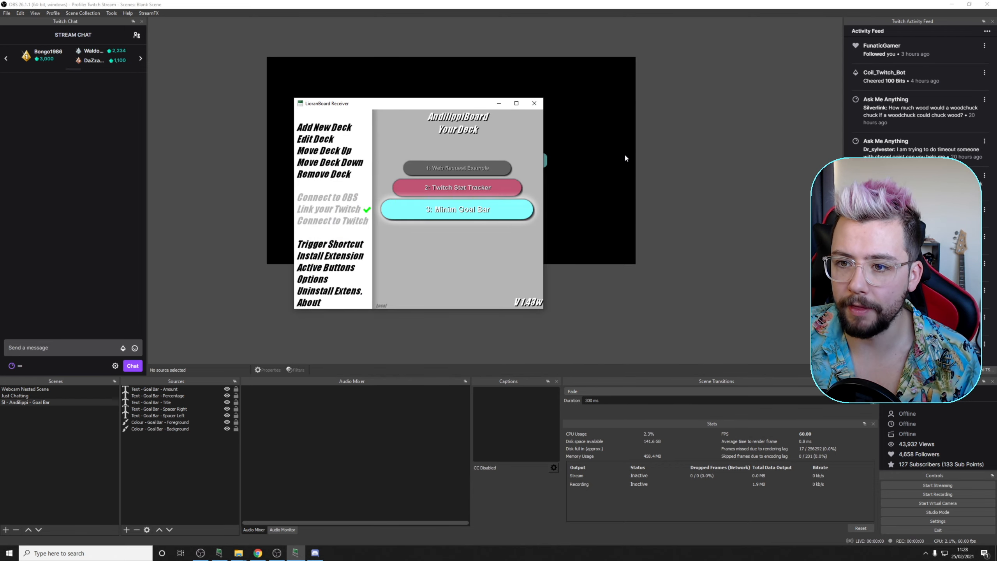
left_click(500, 105)
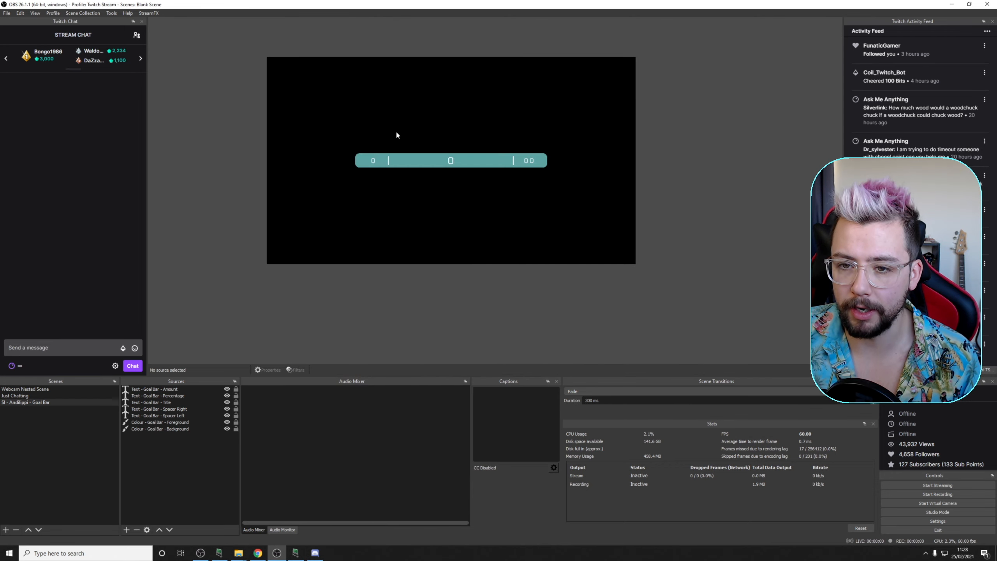
- Send the !loadtracker command in the Twitch chat in OBS to load the goal bar
left_click(75, 343)
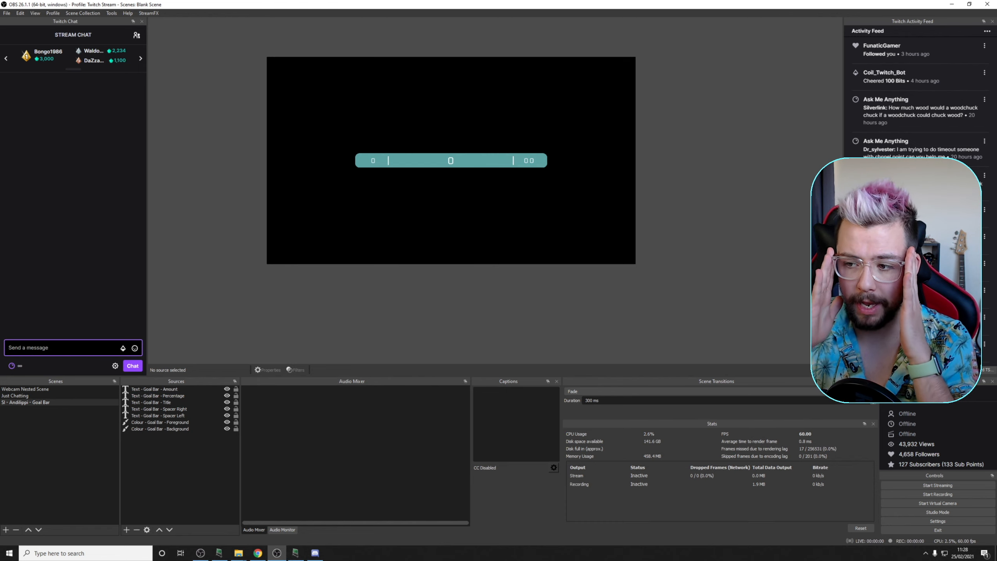
type("!loadtrack")
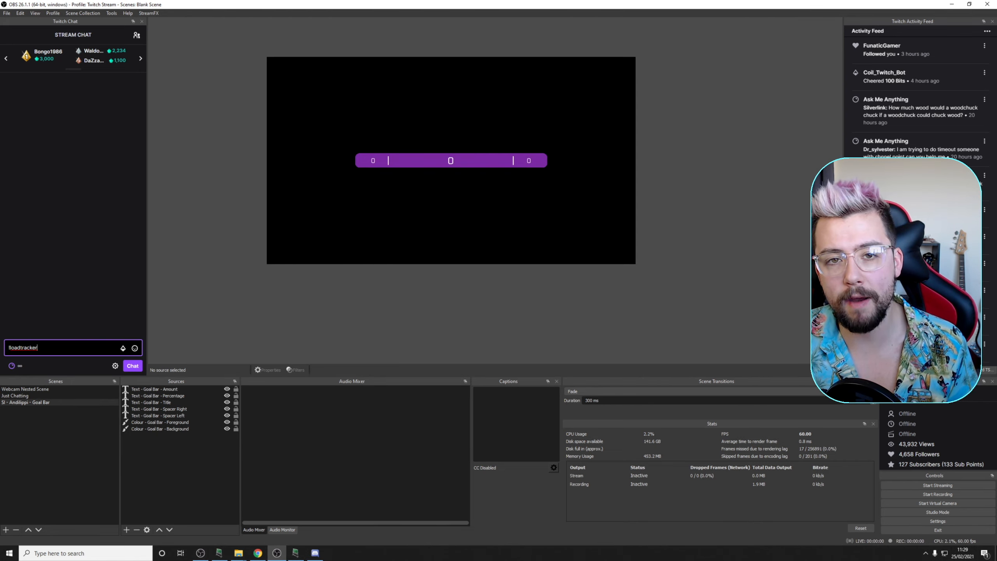
type("er")
key("Return")
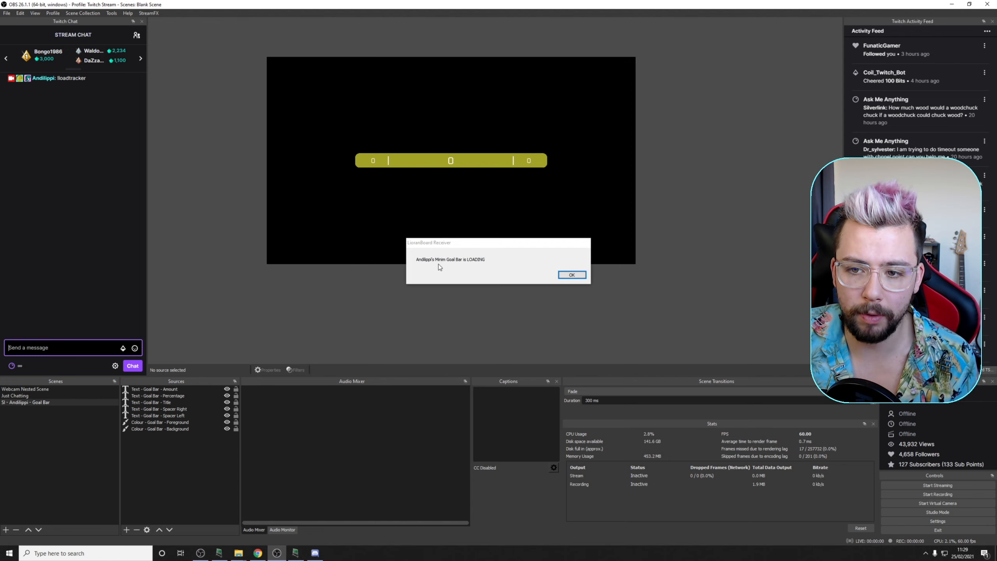
- Acknowledge the Minim Goal Bar's loading and loaded messages, with the LioranBoard Receiver brought up in between, and return to OBS
left_click(573, 276)
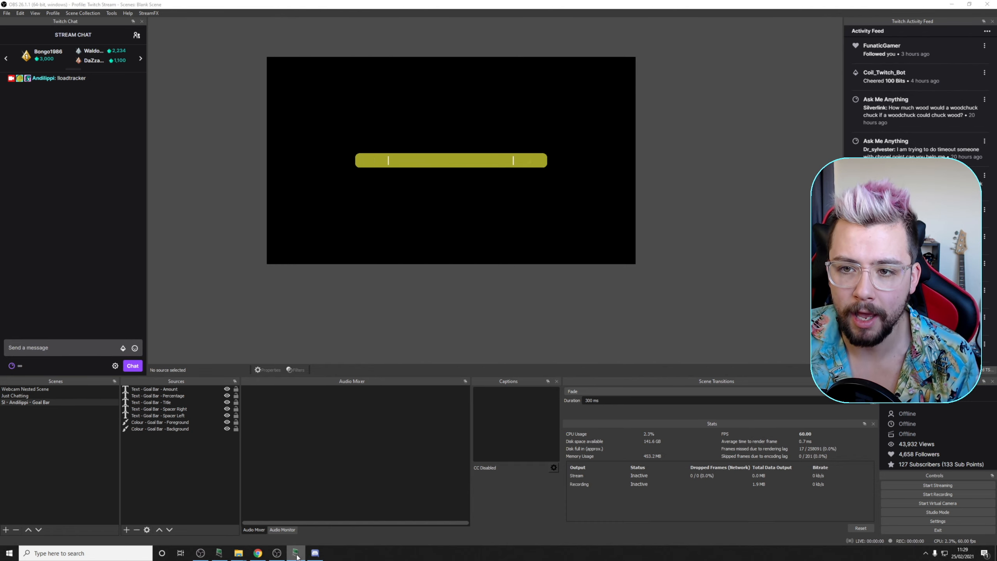
left_click(297, 554)
left_click_drag(461, 104, 480, 221)
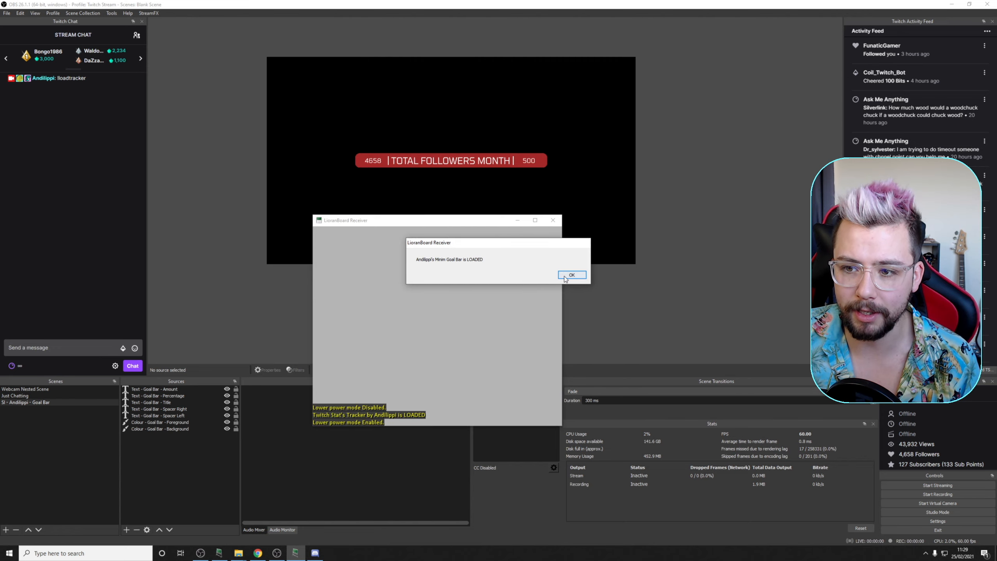
left_click(565, 277)
left_click(463, 170)
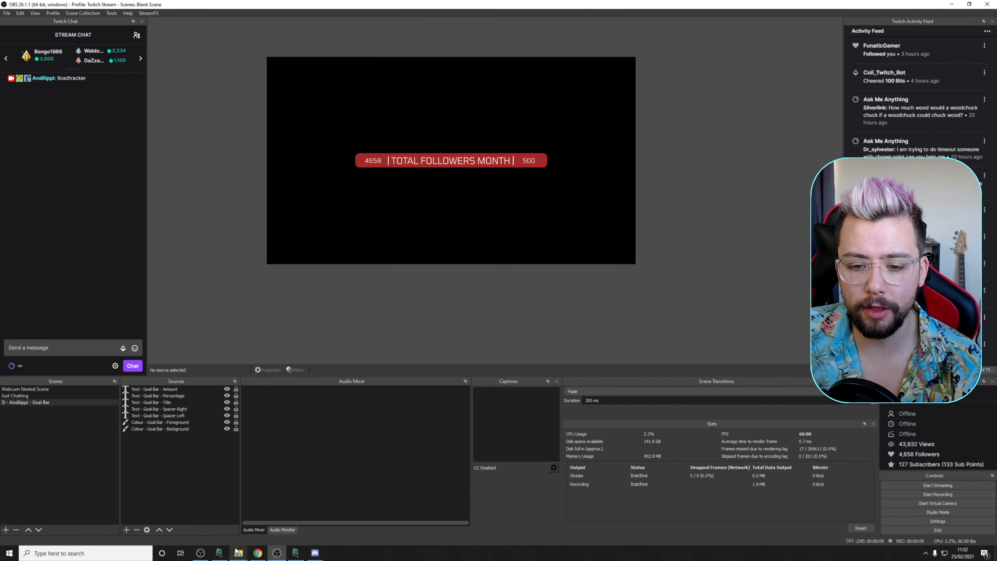
- Open 2021 - Followers.ini from the Twitch Stats Tracker's Stats > Followers folder inside the LioranBoard Receiver(PC) Ext folder
mouse_move(239, 556)
left_click(309, 508)
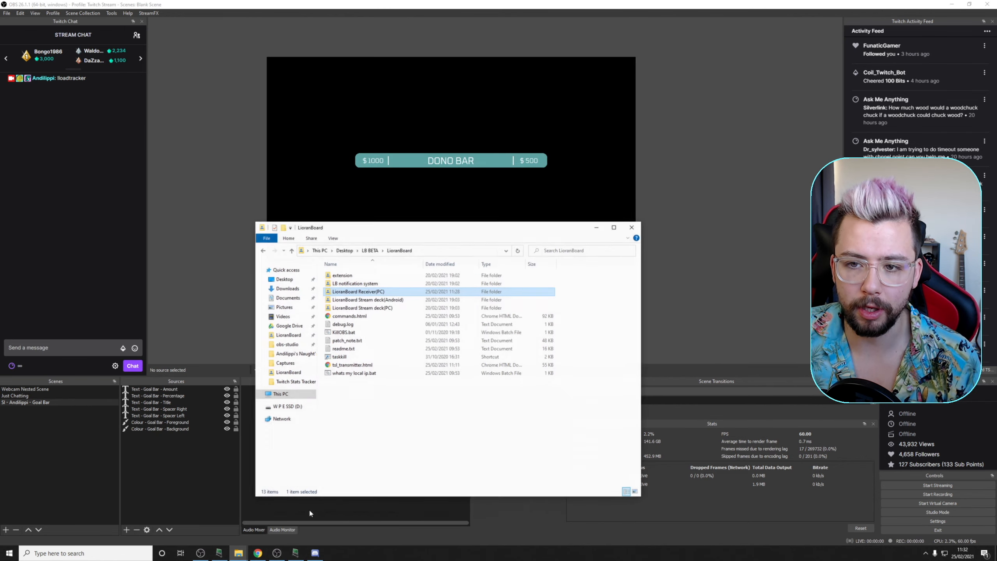
double_click(360, 290)
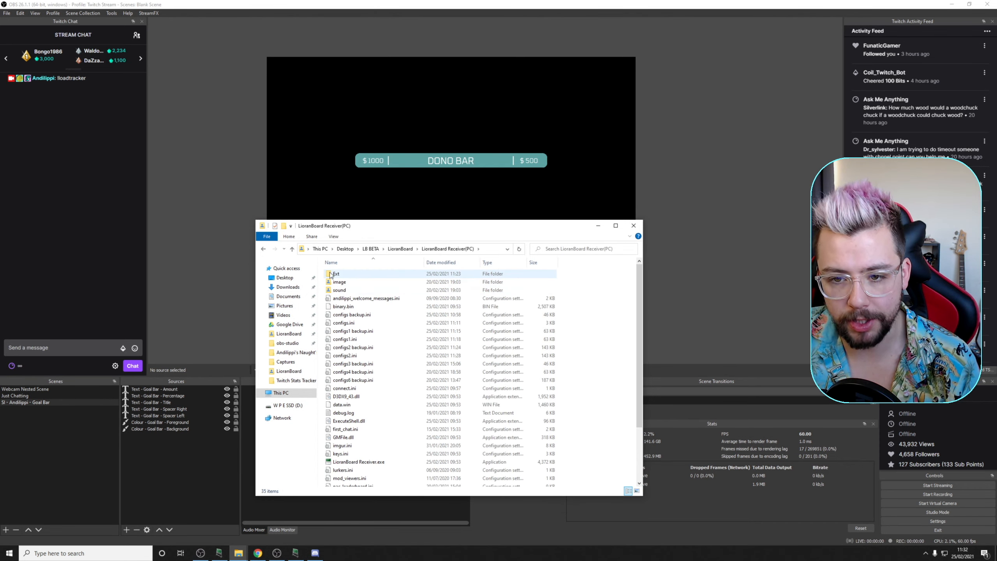
double_click(343, 275)
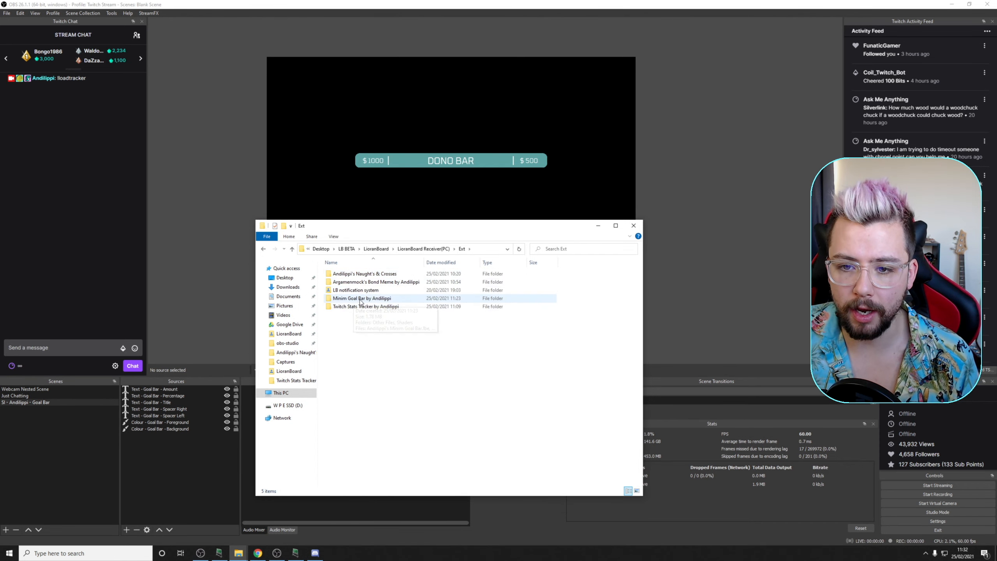
double_click(358, 307)
double_click(340, 275)
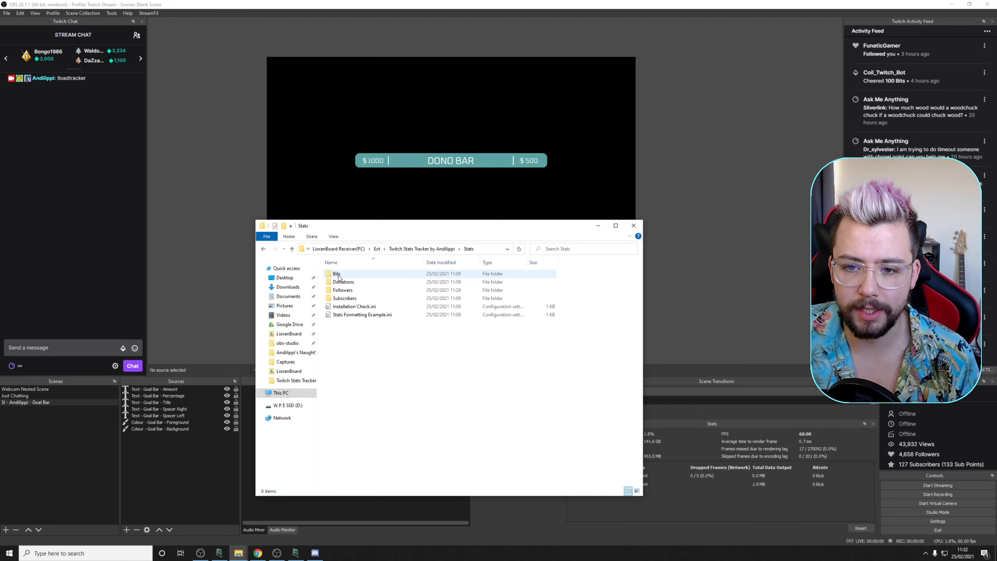
double_click(346, 292)
double_click(349, 274)
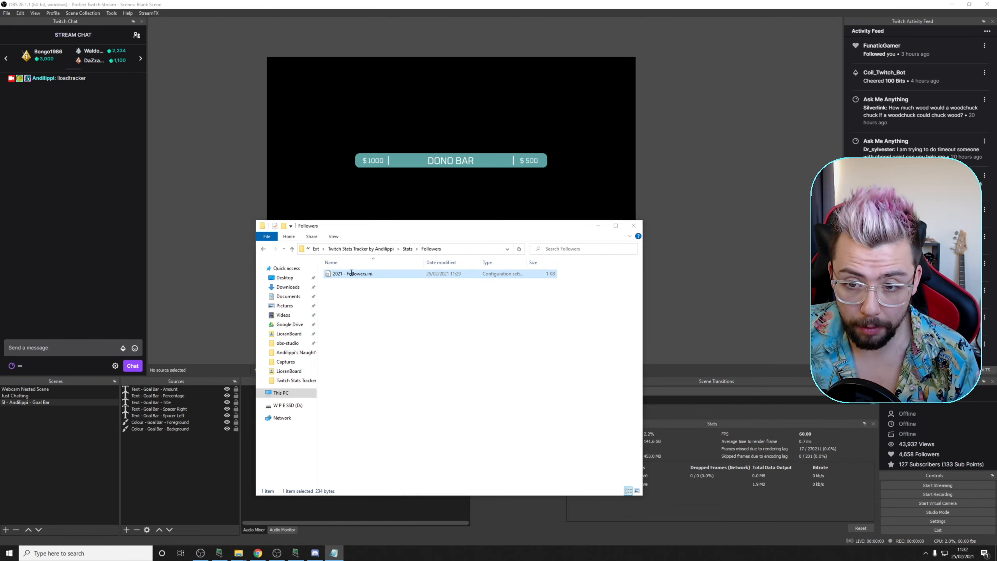
- Set the week 08 and Feb follower counts to 0 in 2021 - Followers.ini, then save and close the file
left_click_drag(336, 80, 326, 133)
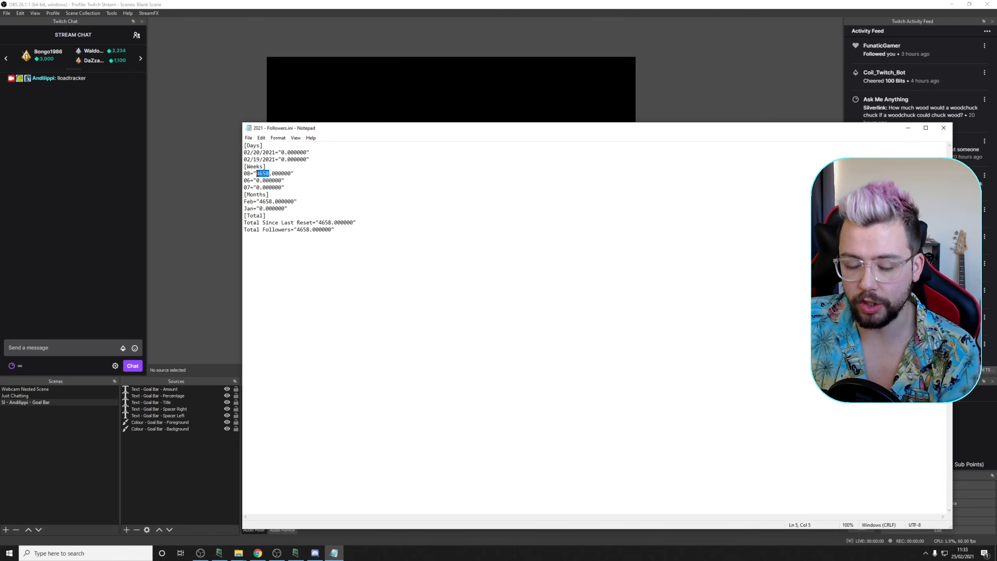
type("0")
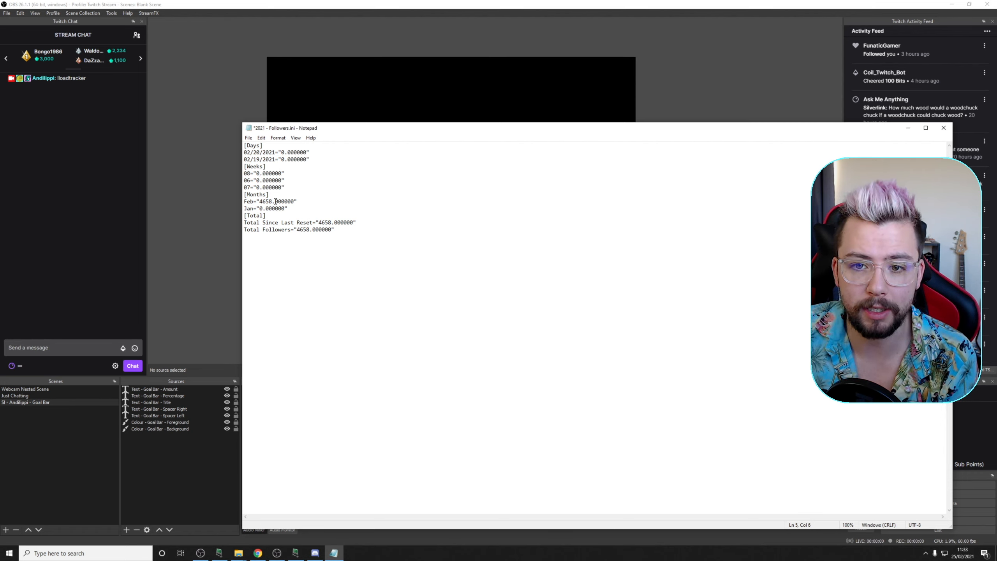
type("0")
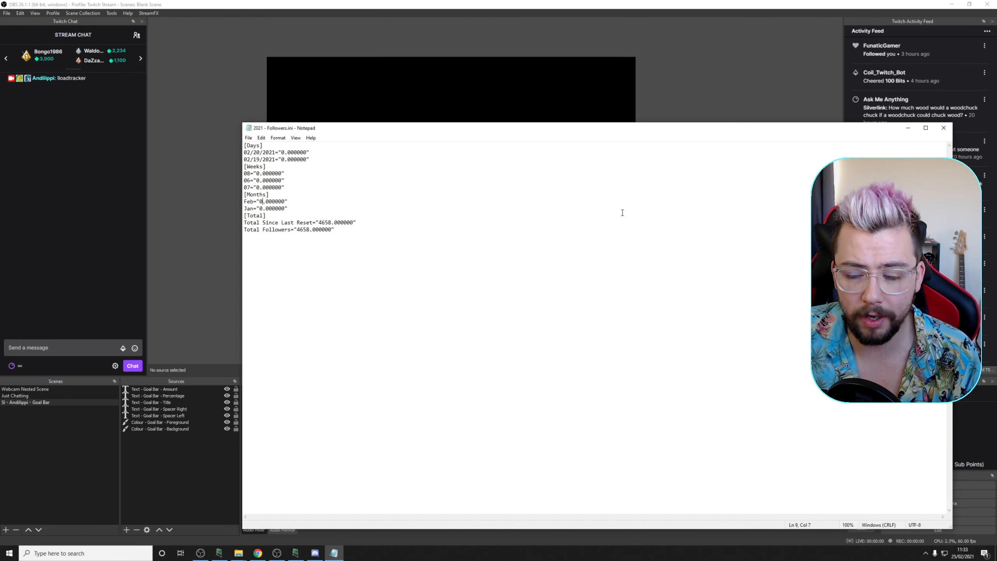
left_click(949, 129)
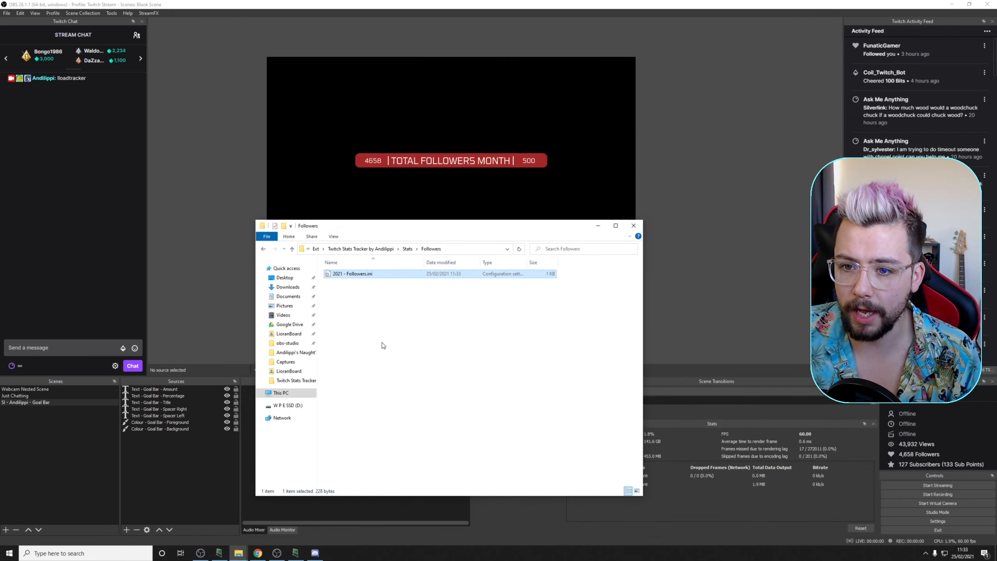
- Reload the goal bar with !loadtracker in the Twitch chat in OBS and acknowledge its loading and loaded messages
left_click(200, 243)
left_click(89, 346)
type("!loadtracker")
key("Return")
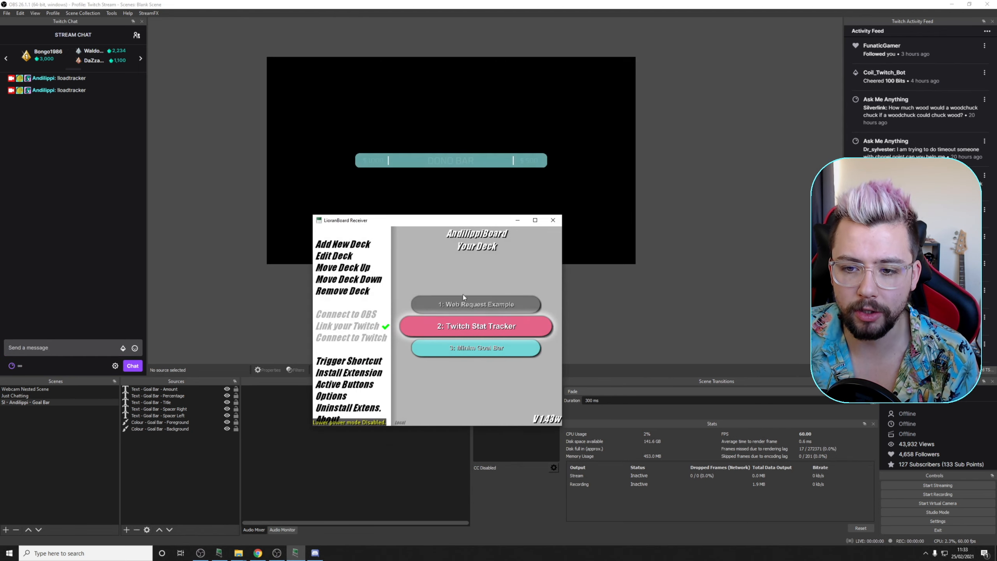
left_click_drag(427, 240, 443, 262)
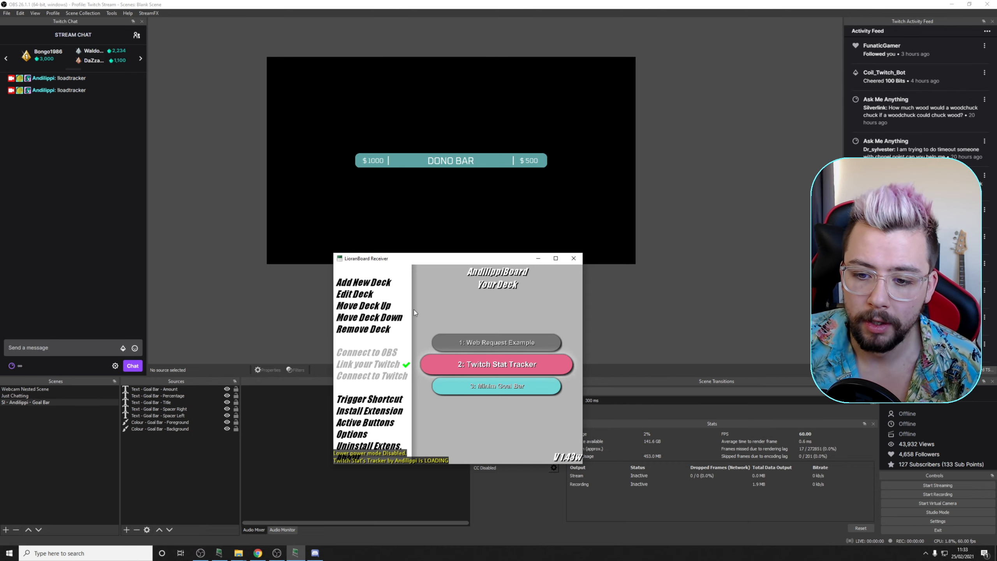
left_click(571, 275)
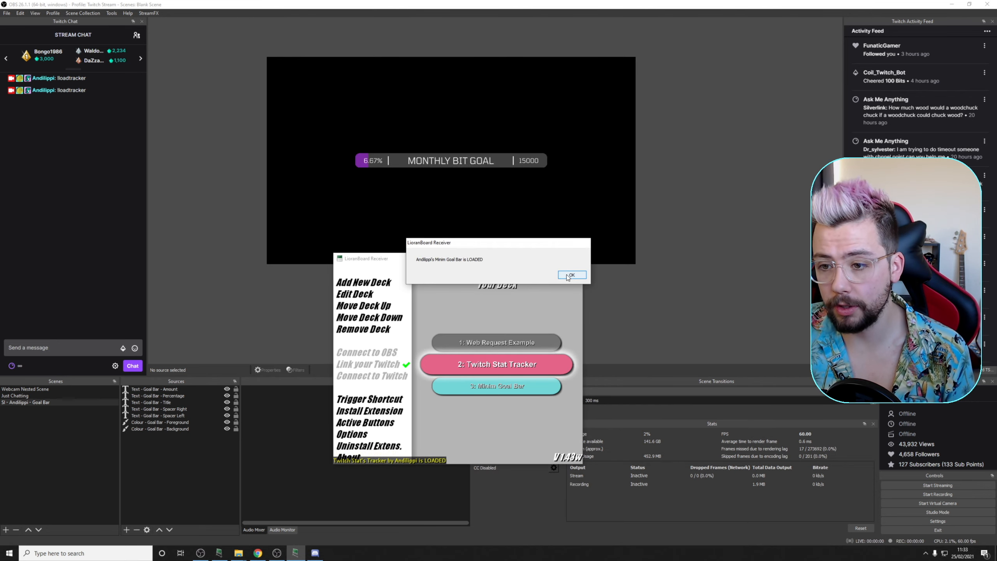
left_click(571, 275)
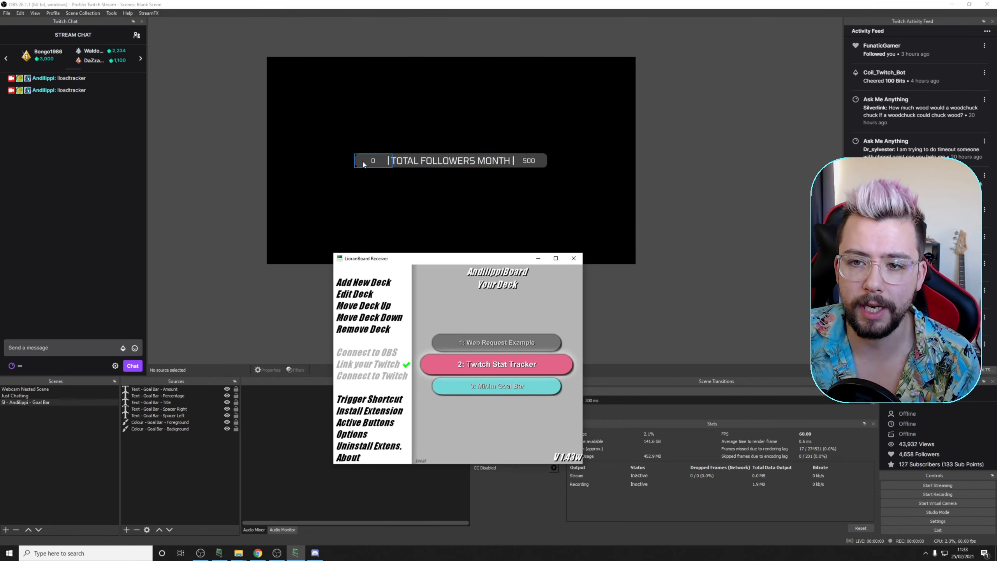
- Reopen 2021 - Followers.ini, set the Feb follower count to 250, and save and close the file
mouse_move(238, 554)
left_click(285, 531)
double_click(363, 276)
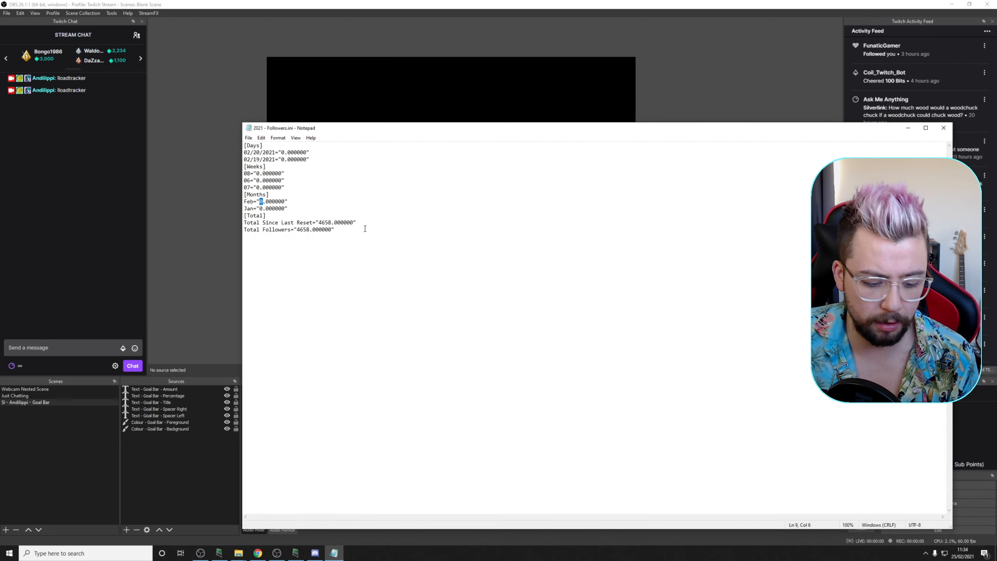
type("250")
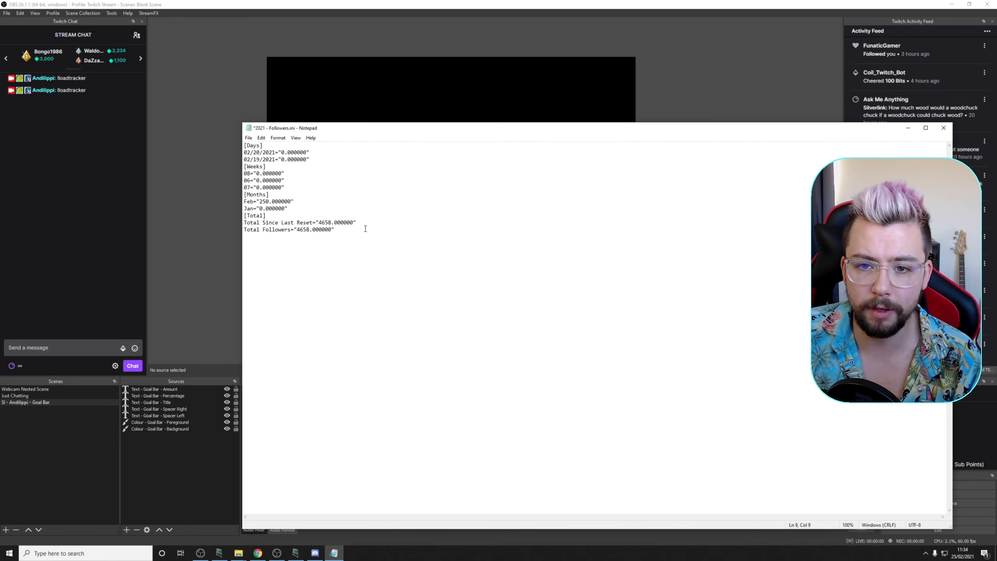
key("ctrl+s")
left_click(943, 127)
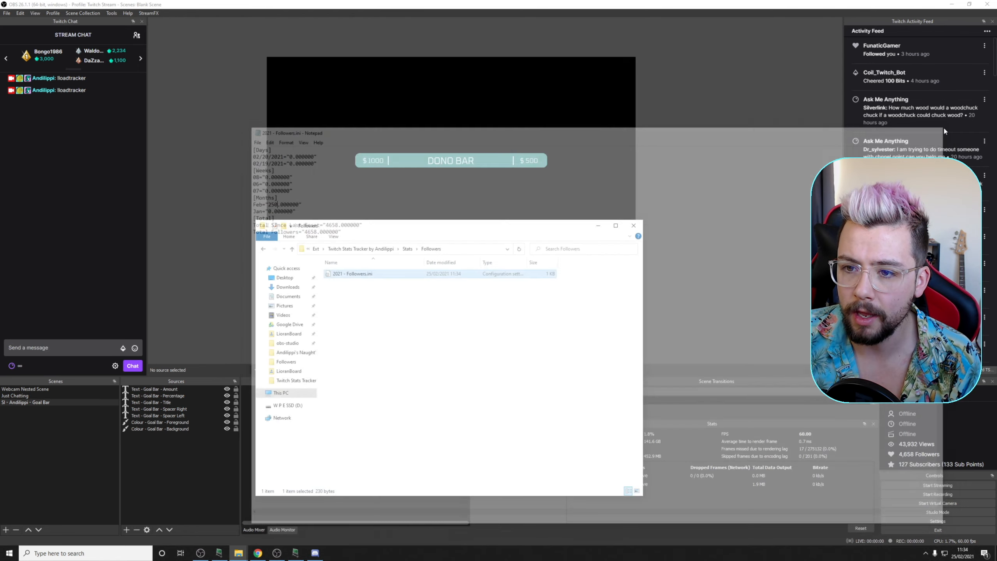
- Send !loadtracker in the Twitch chat again to apply the new February follower count, and dismiss both goal bar messages
left_click(68, 347)
type("!loadtracker")
key("Return")
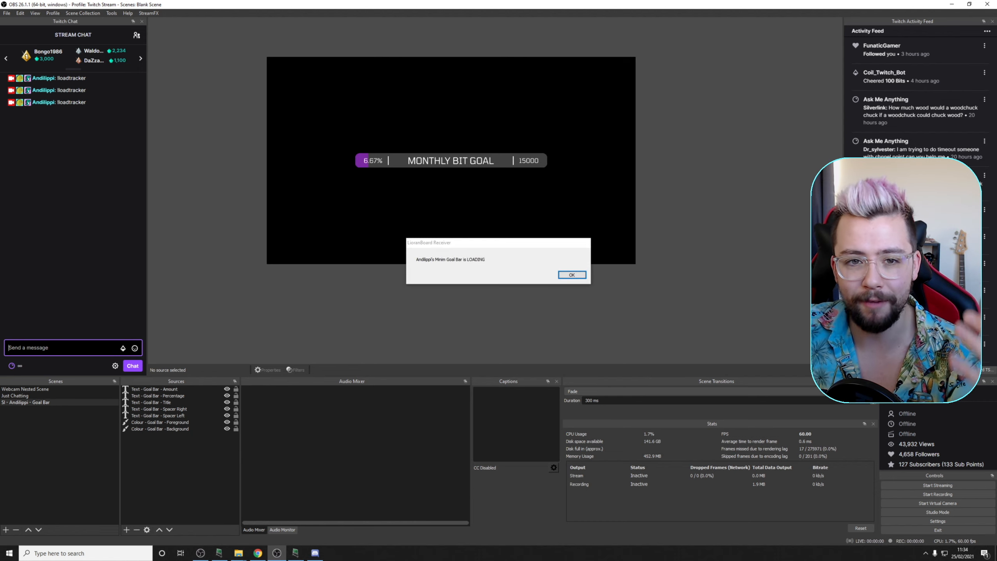
left_click(570, 275)
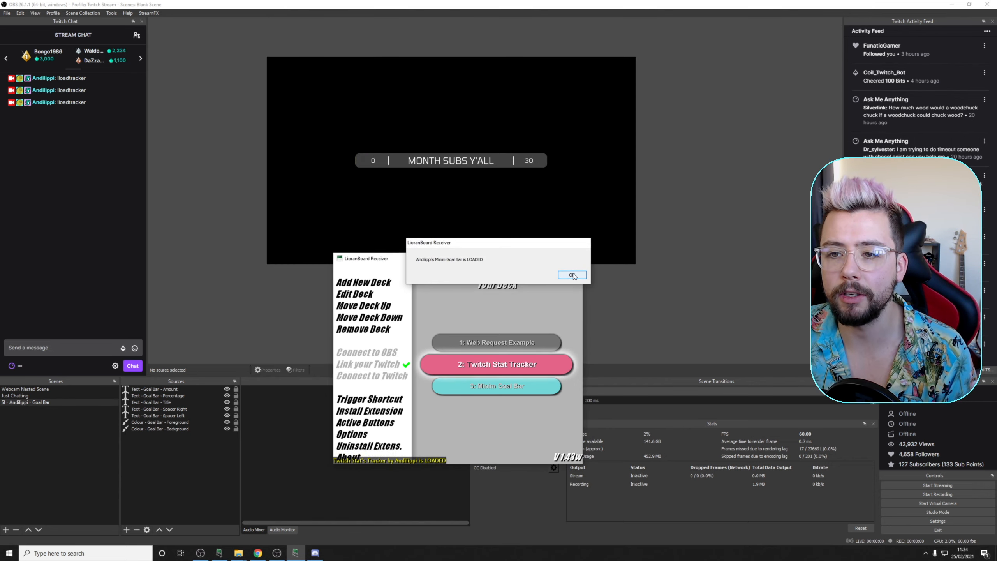
left_click(572, 273)
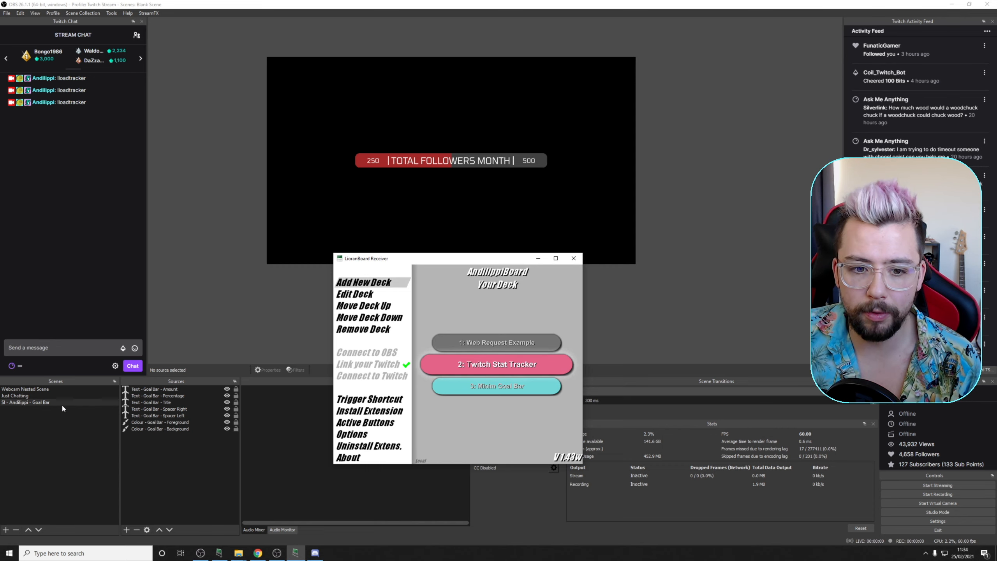
- Add the existing scene SI - Andilippi - Goal Bar as a visible scene source in the Just Chatting scene
left_click(38, 396)
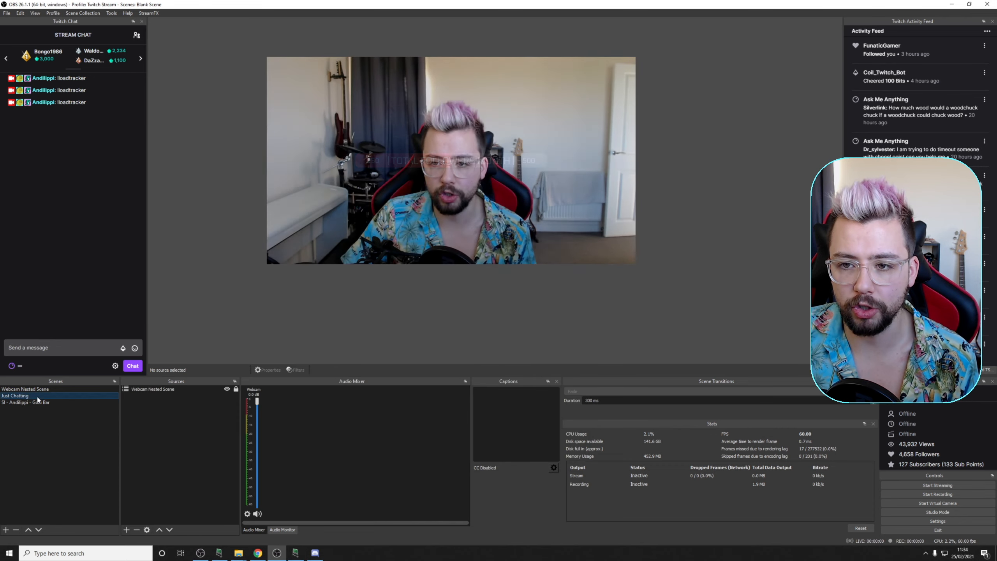
left_click(127, 529)
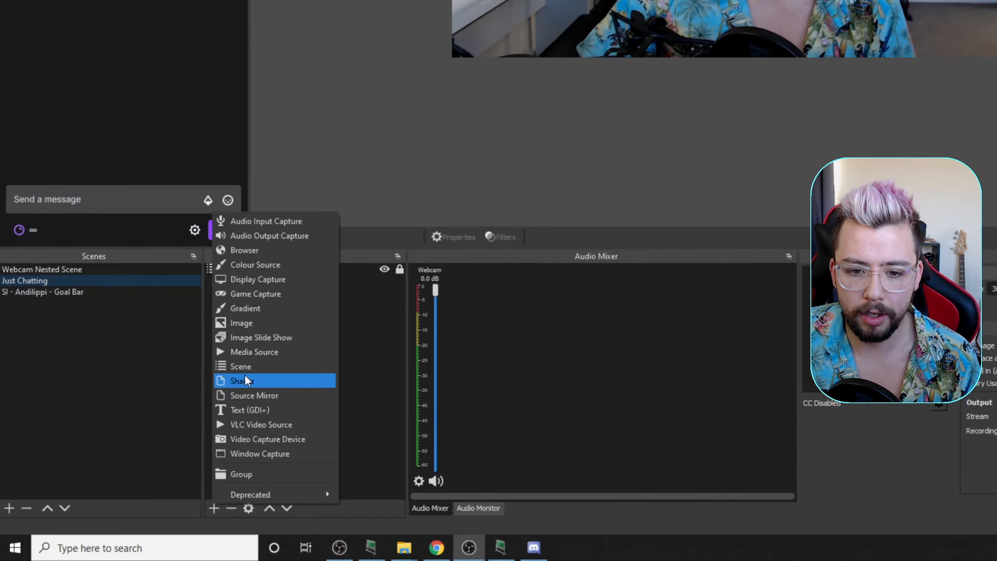
left_click(142, 447)
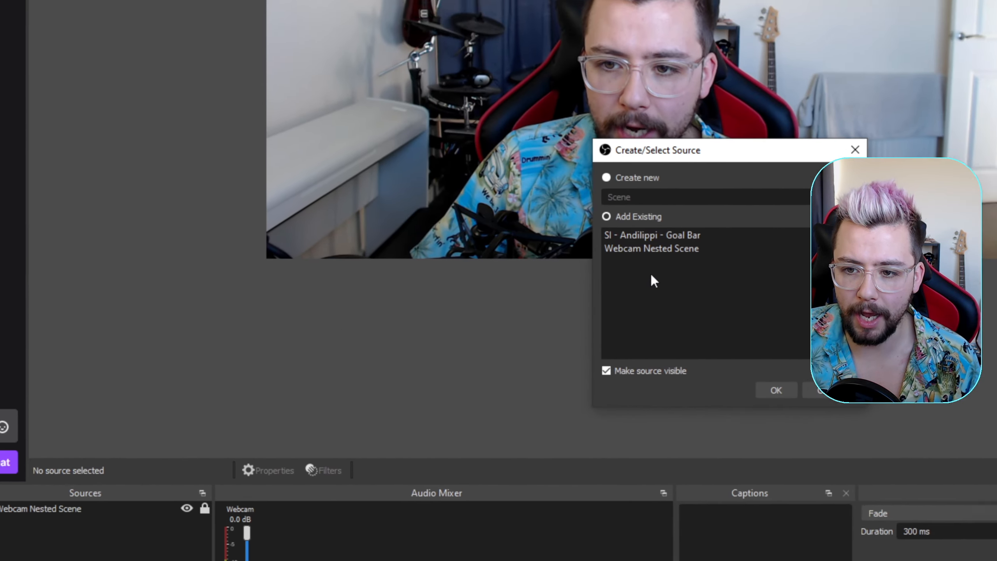
left_click(648, 235)
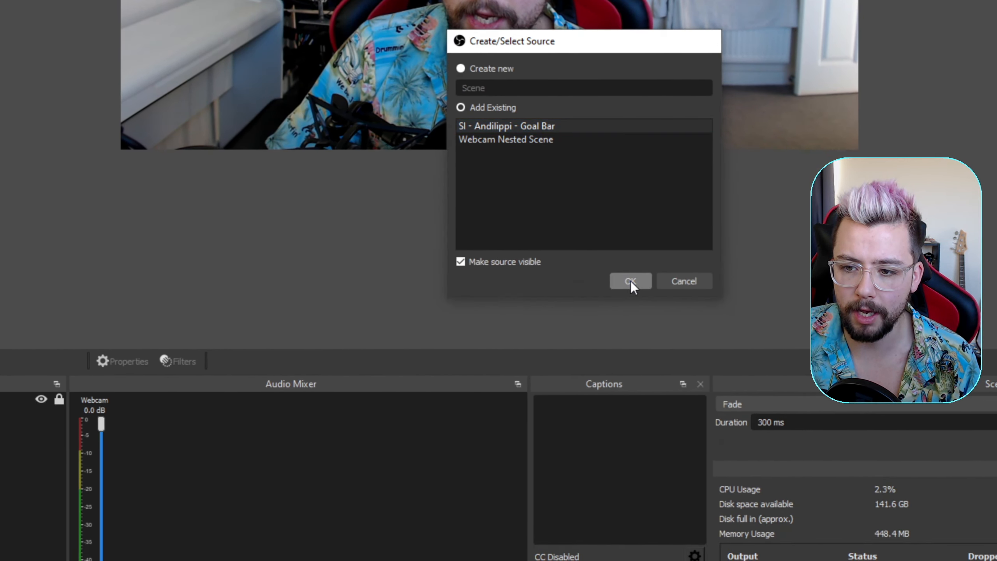
left_click(660, 302)
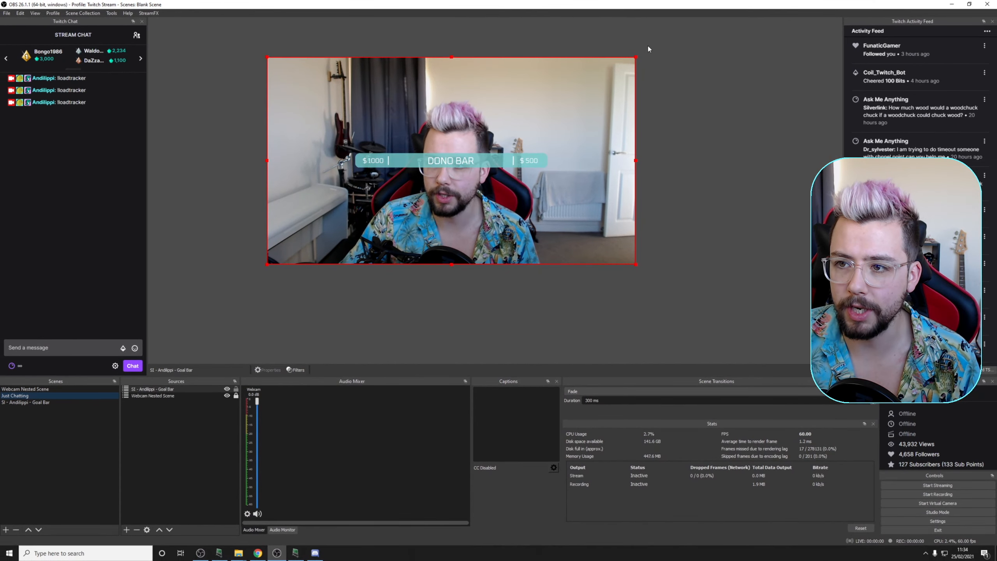
- Scale the goal bar source to about half size, place it in the canvas's upper-left corner, and deselect it
left_click_drag(636, 57, 448, 162)
left_click_drag(374, 240, 330, 76)
left_click(215, 177)
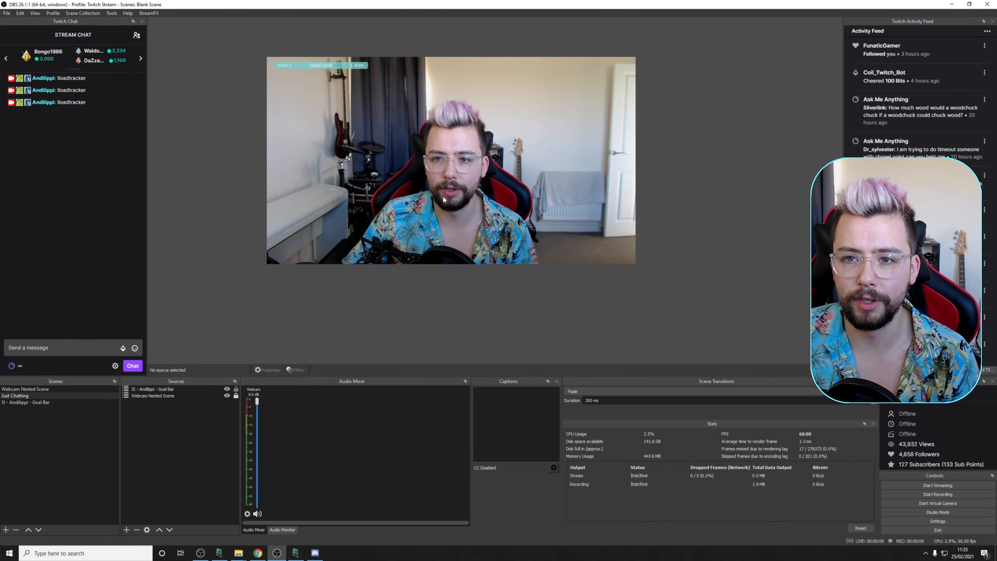